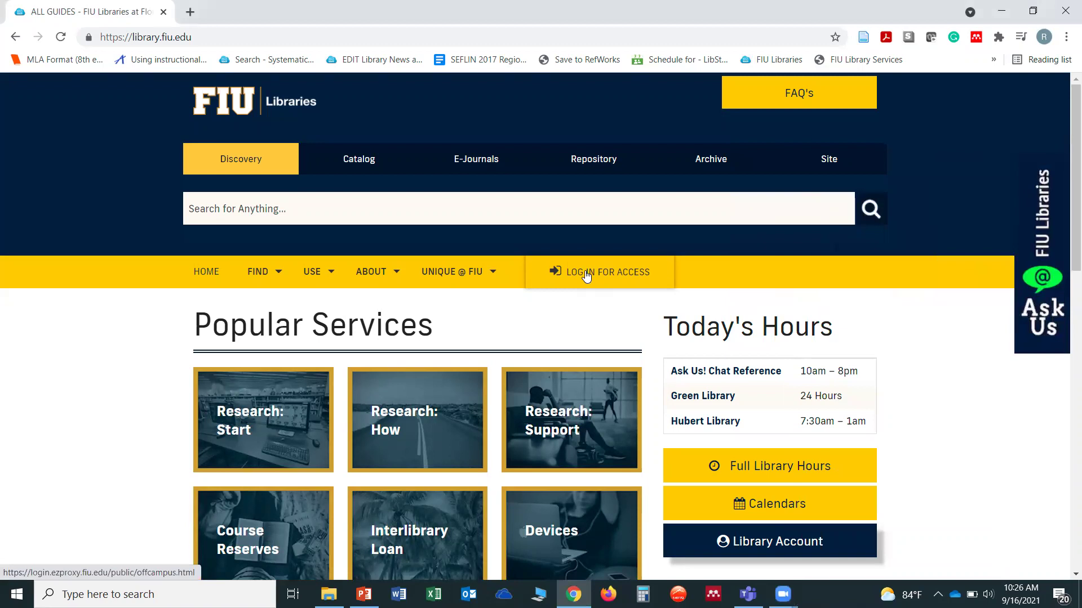
Open the LOG IN FOR ACCESS off-campus page and scroll through its login options.
click(586, 275)
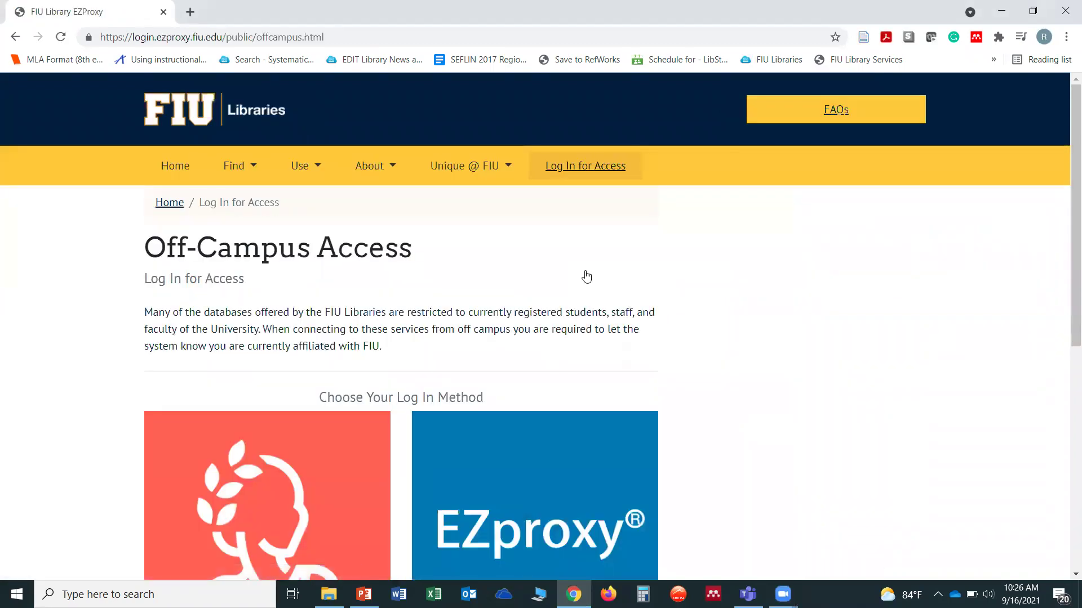
scroll(586, 276, down, 1)
scroll(586, 276, down, 1)
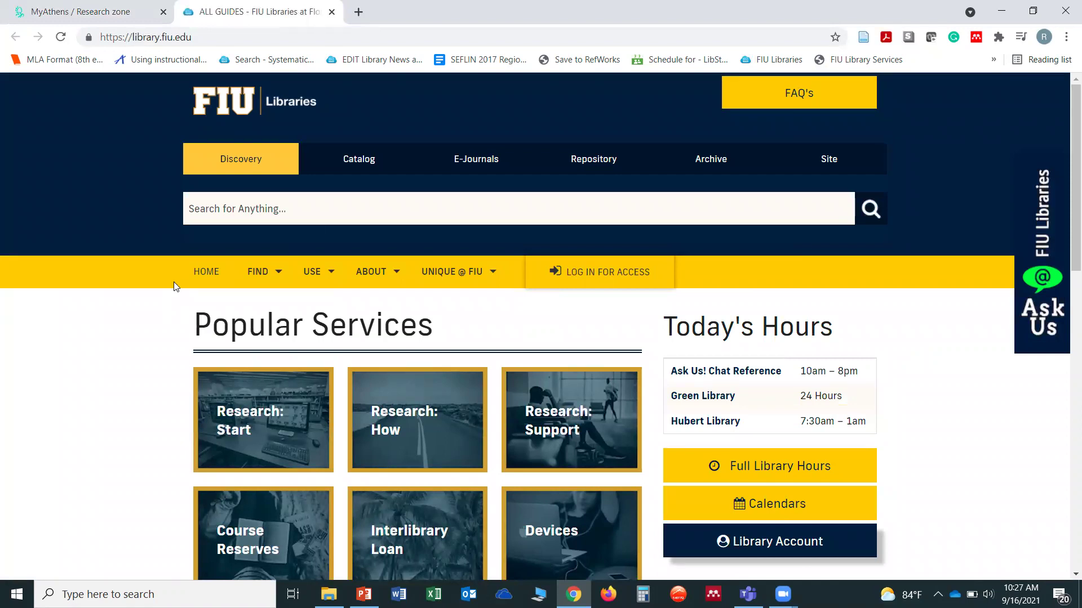
click(1041, 255)
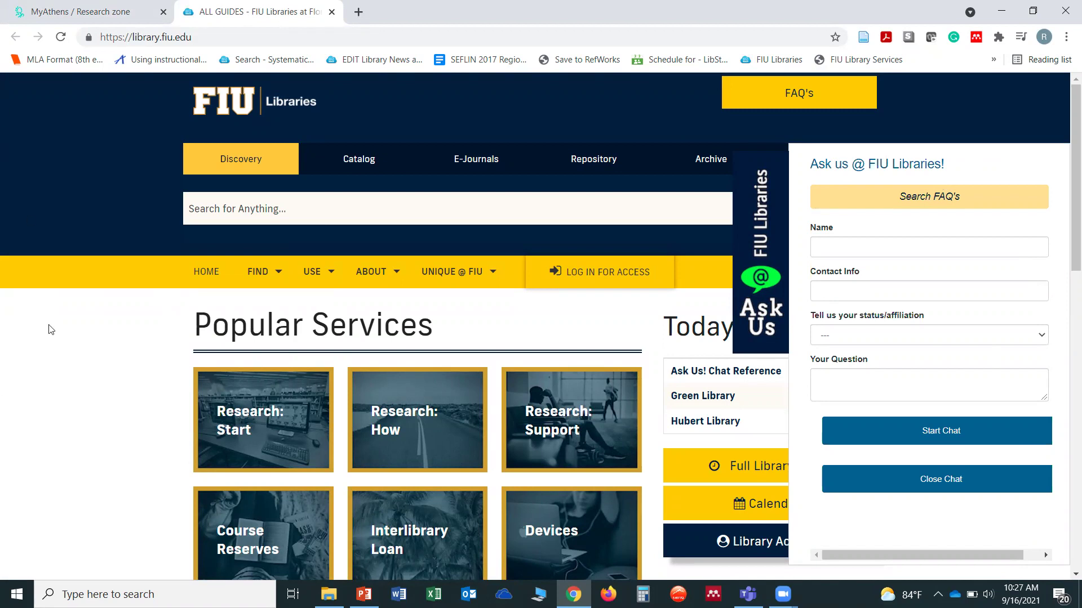
click(752, 257)
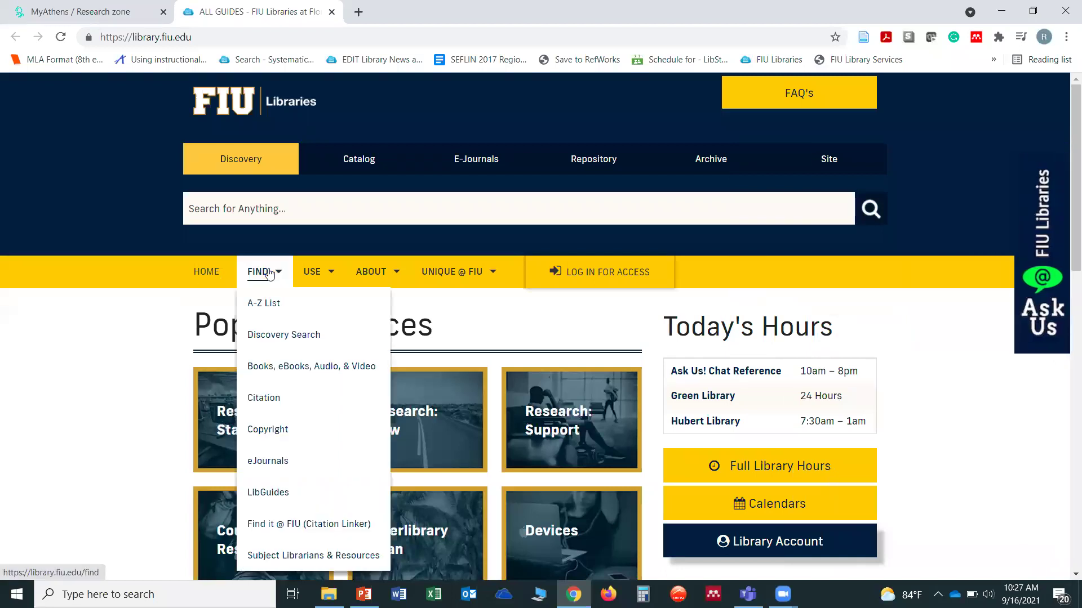
mouse_move(313, 271)
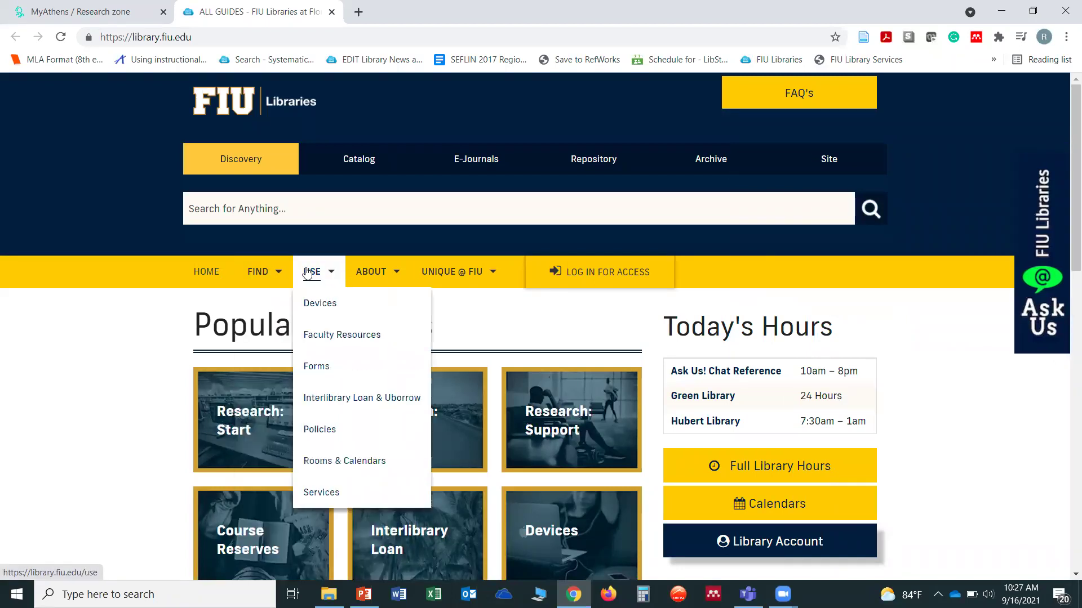
click(328, 400)
scroll(293, 361, down, 4)
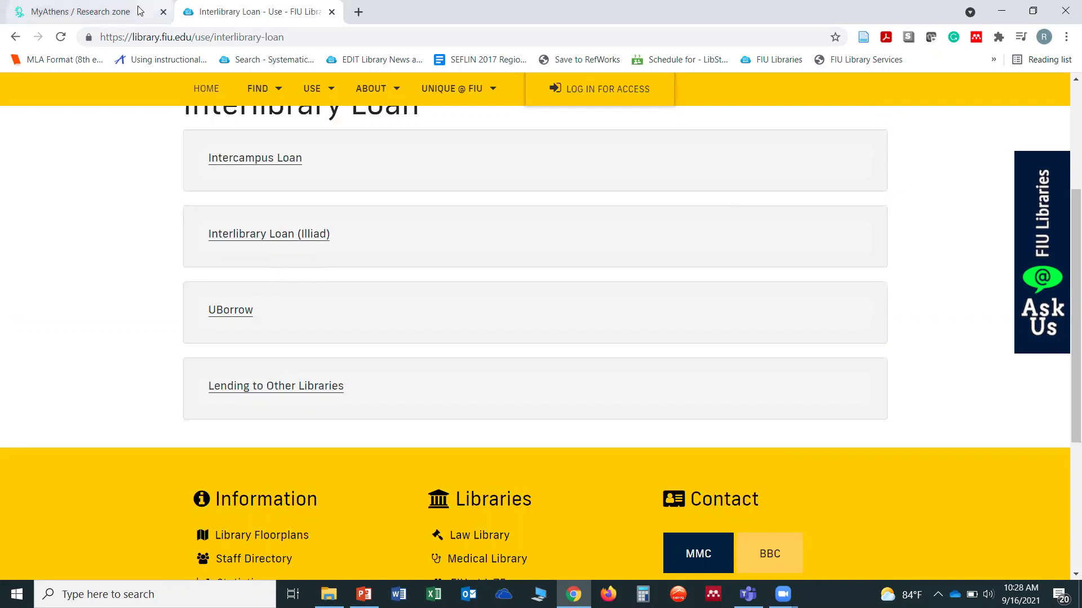
click(15, 37)
scroll(8, 314, down, 2)
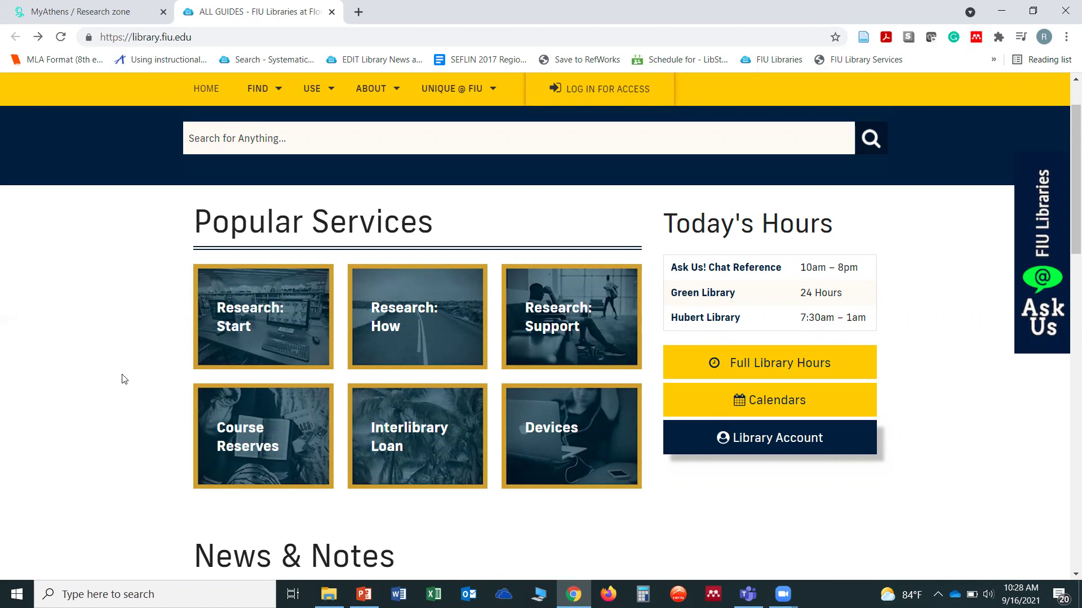
Open Research: Start and browse the list of subject resources.
click(257, 321)
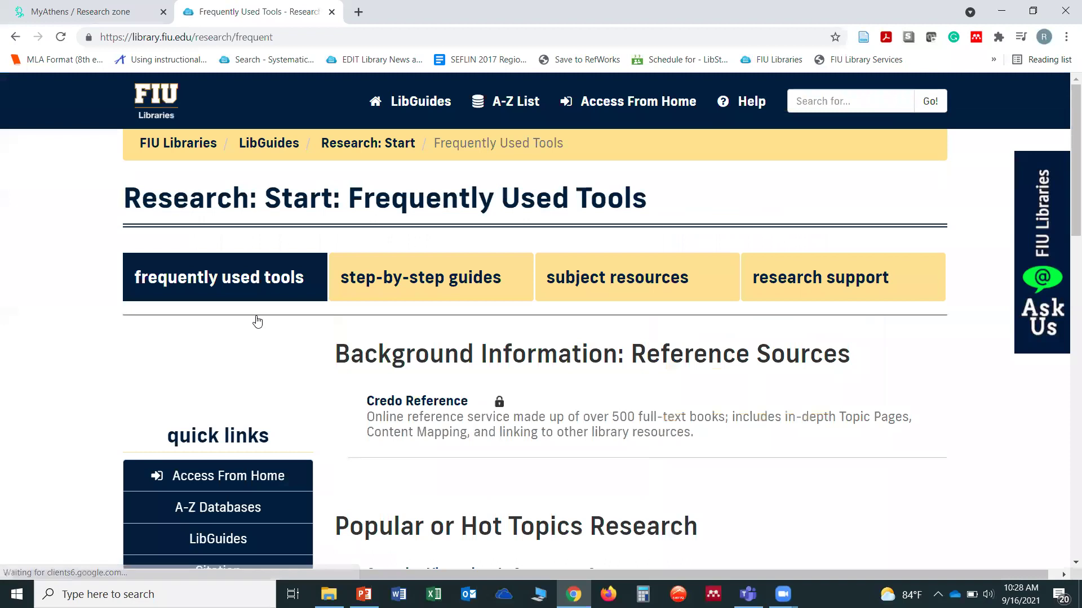
click(664, 288)
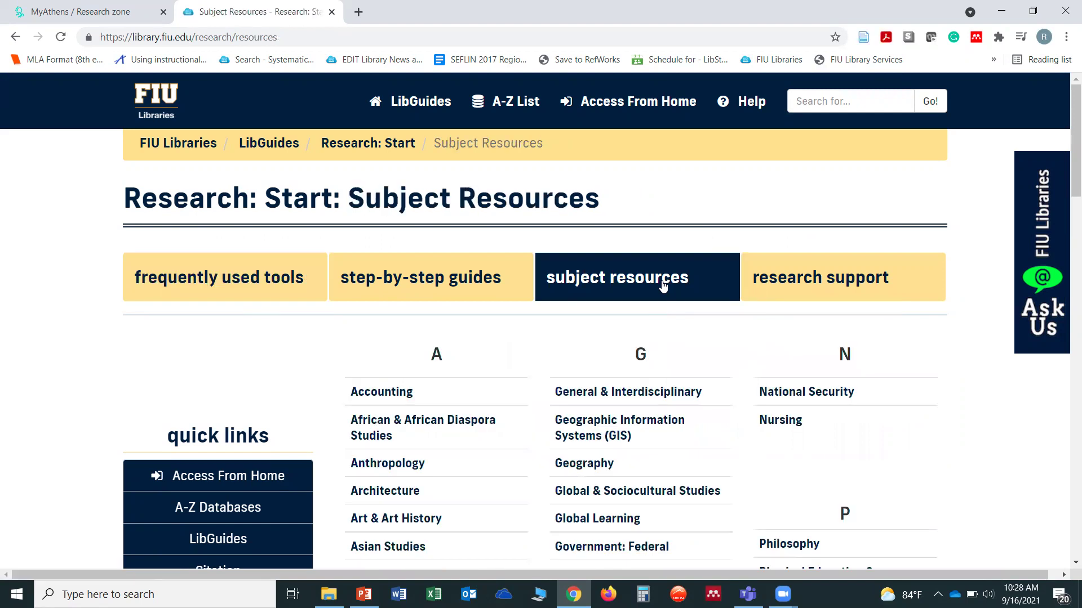
scroll(532, 328, down, 5)
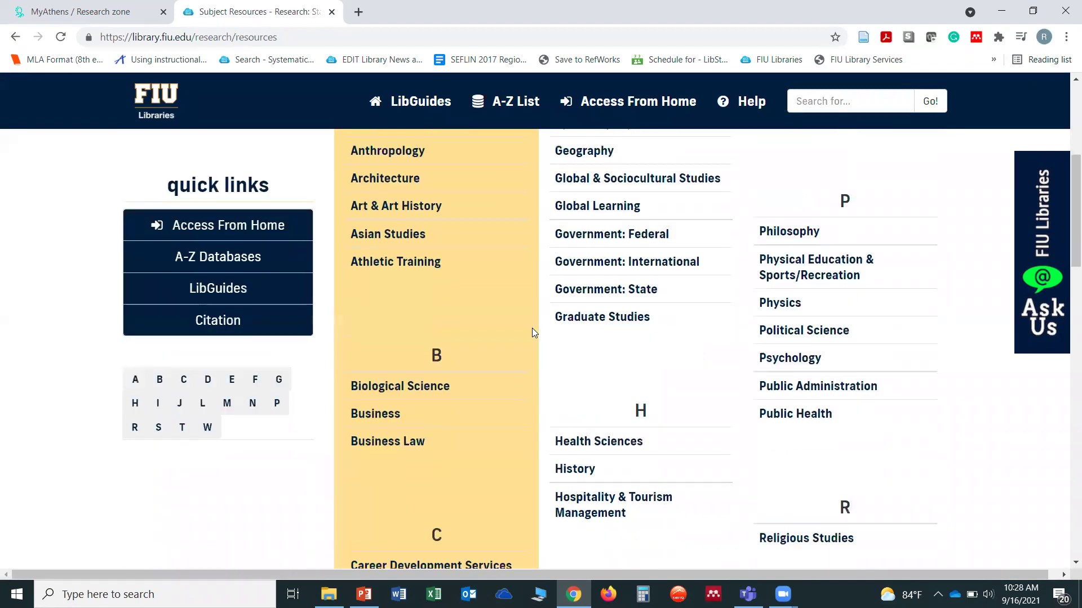
scroll(532, 332, down, 5)
scroll(532, 333, down, 5)
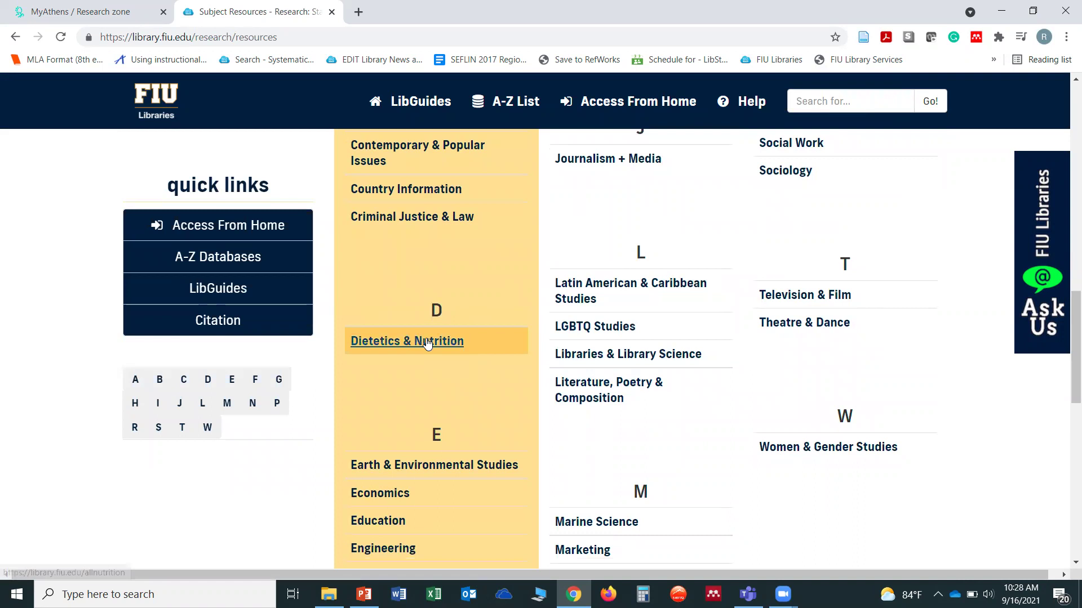
Open the Dietetics & Nutrition subject page and scroll through its 16 research guides.
click(427, 343)
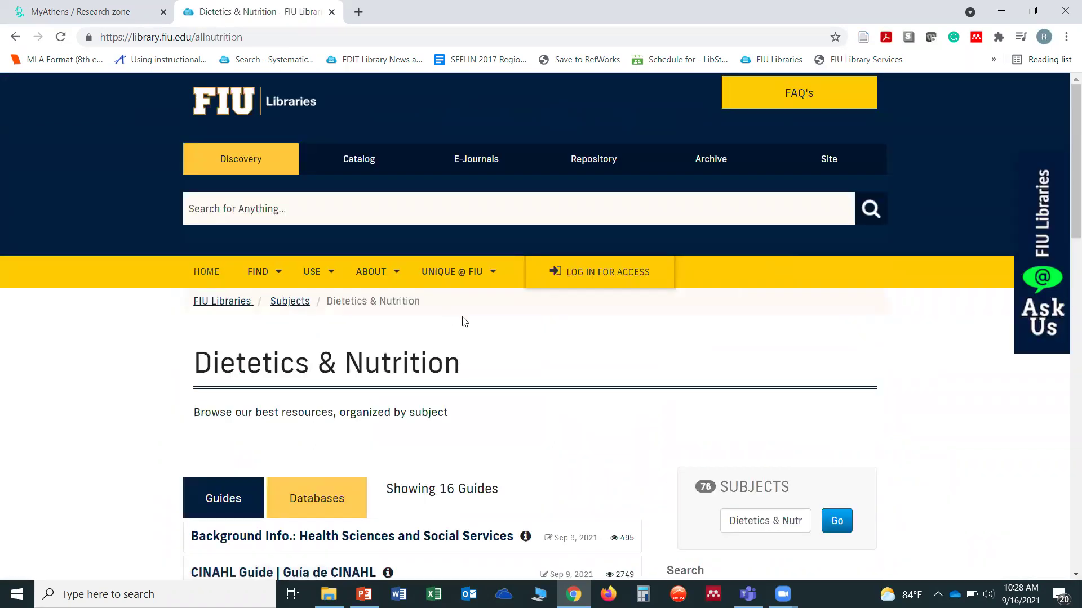
scroll(35, 297, down, 2)
scroll(35, 297, down, 2)
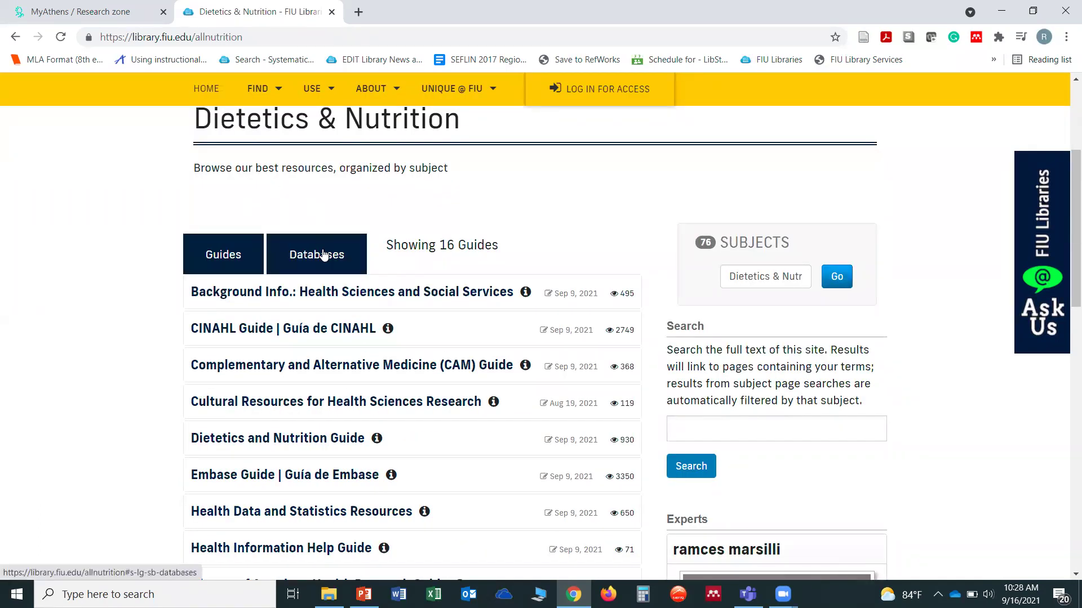
scroll(53, 357, down, 1)
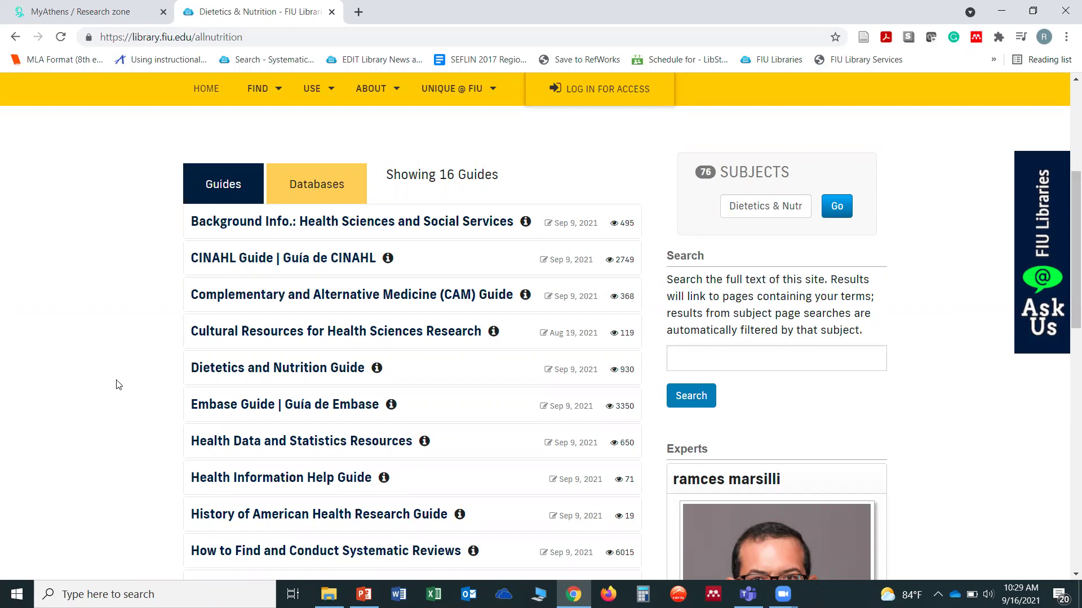
scroll(118, 385, down, 2)
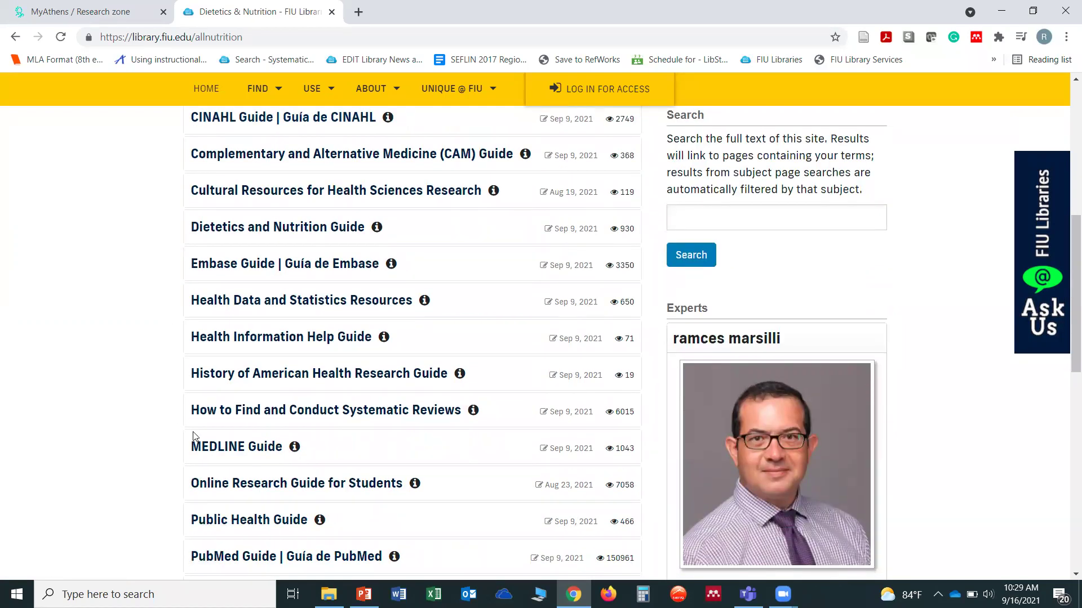
scroll(118, 370, up, 1)
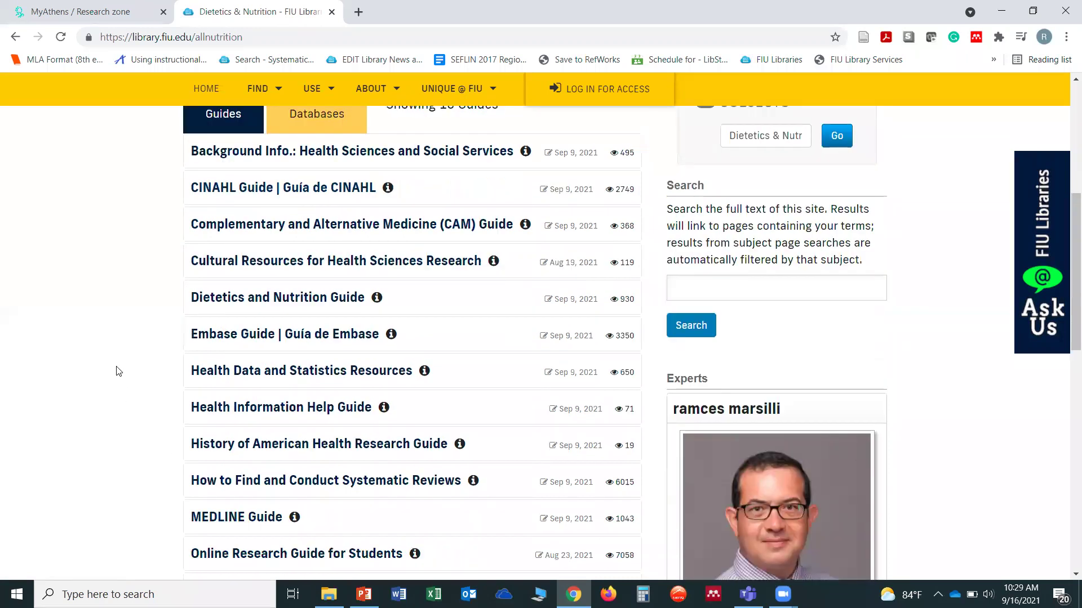
scroll(119, 371, up, 1)
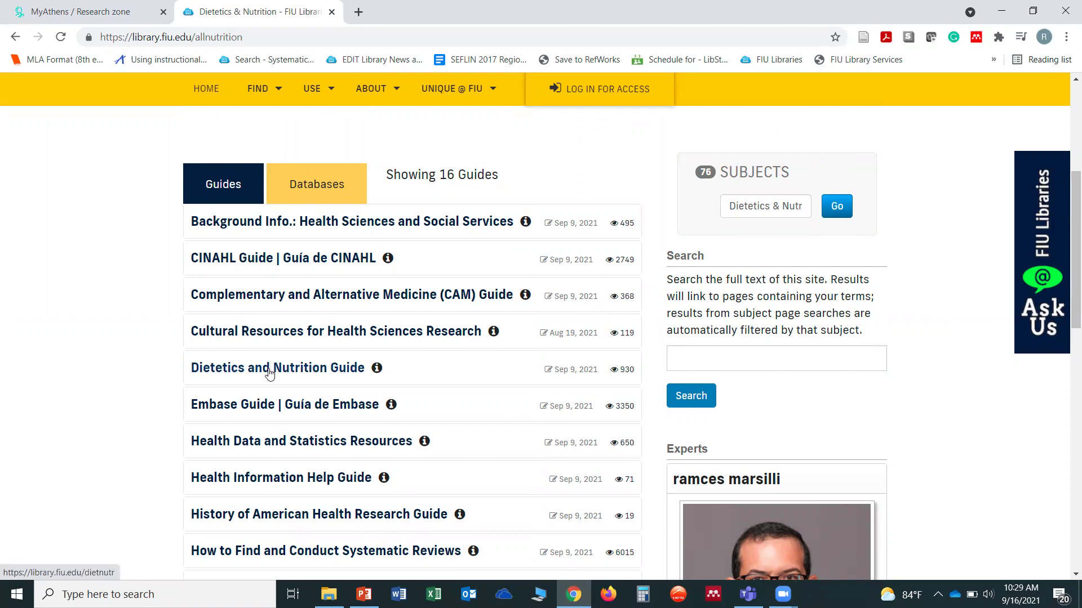
Open the Dietetics and Nutrition Guide and view its background info page.
click(269, 372)
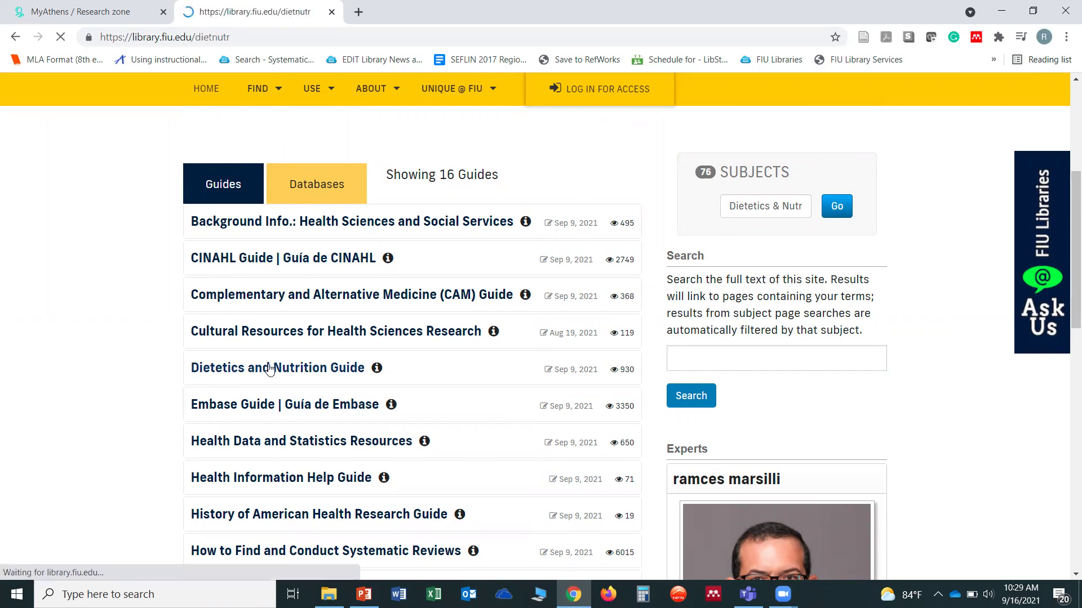
scroll(67, 358, down, 1)
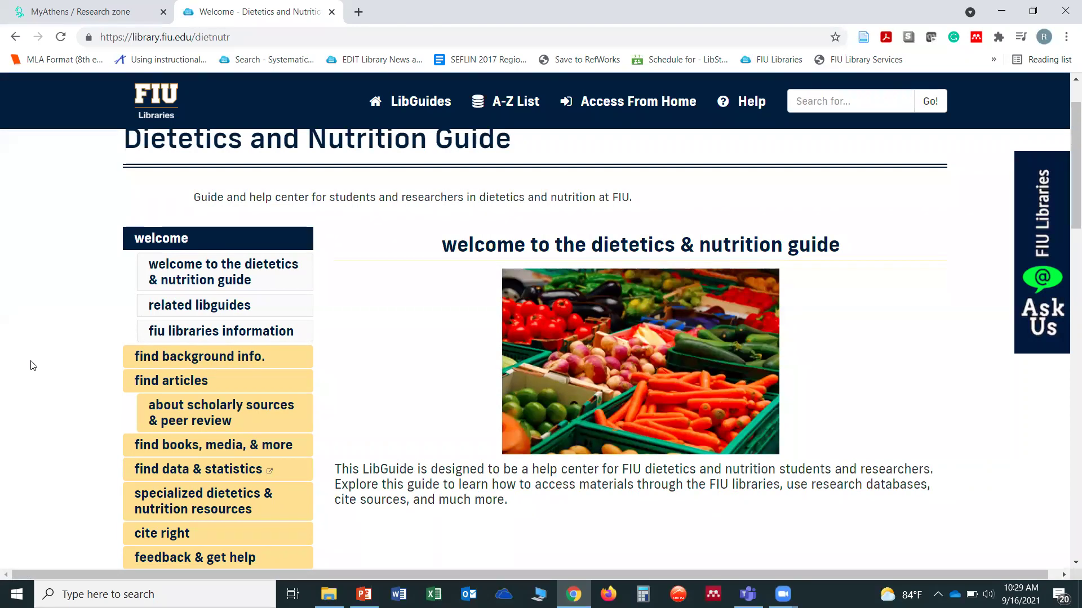
scroll(32, 366, down, 1)
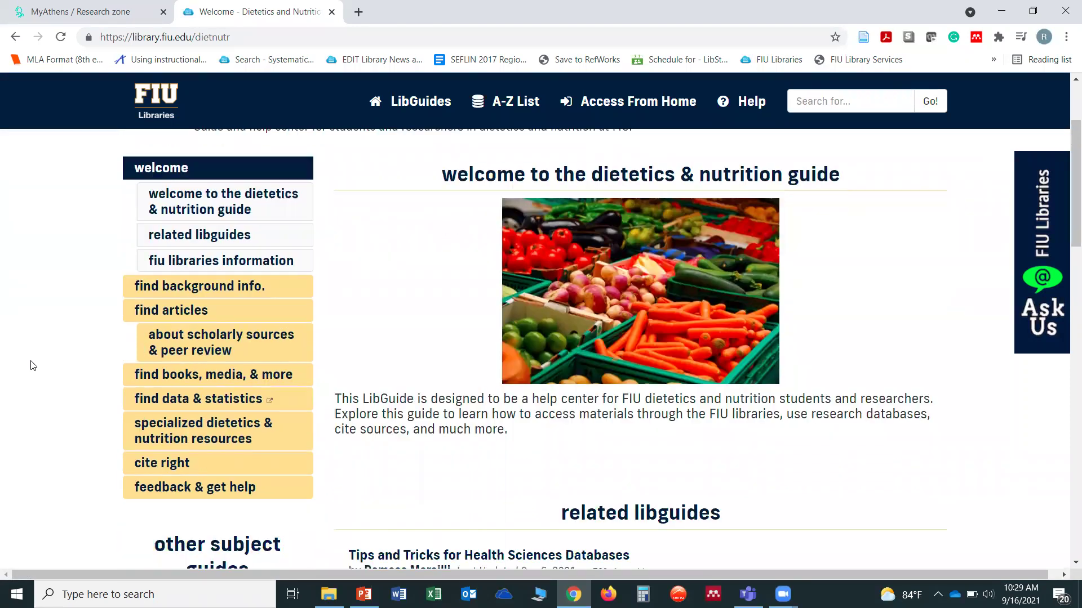
click(203, 288)
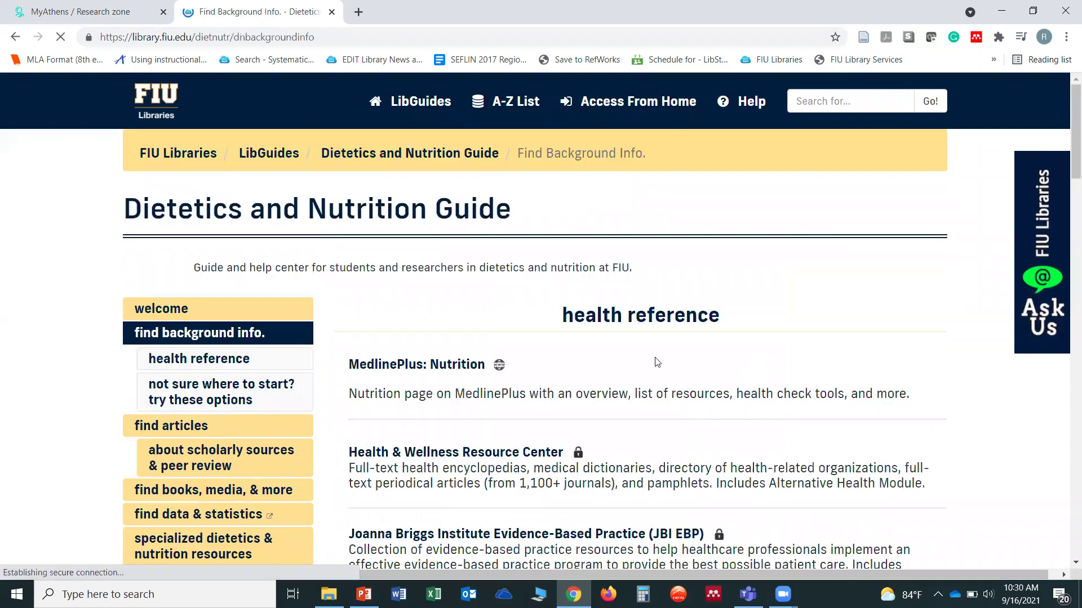
scroll(652, 374, down, 2)
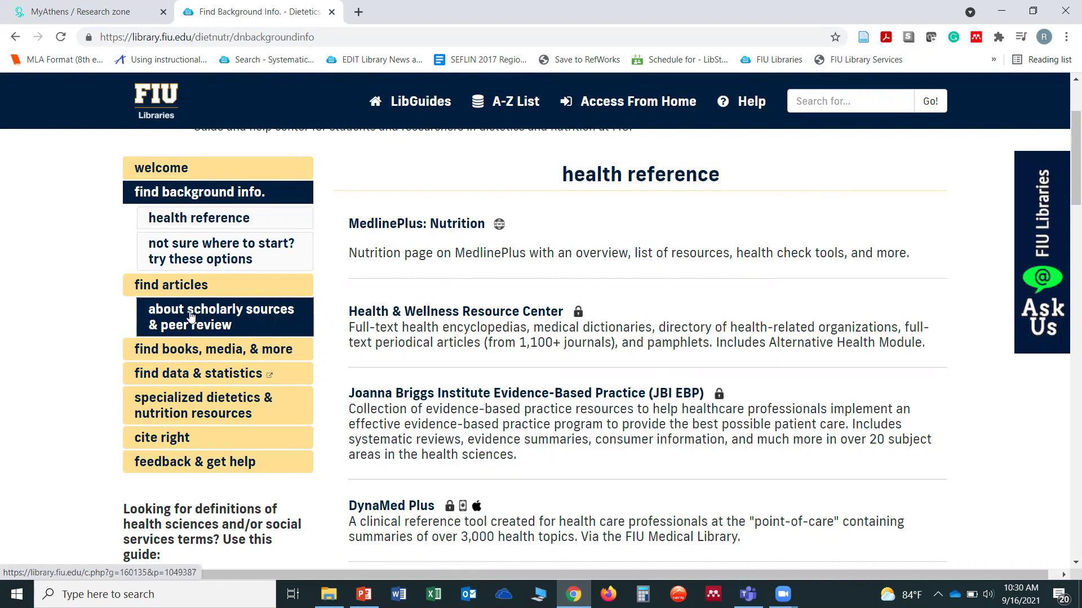
Browse the Find Books, Media, & More page, ending at its catalog tutorial video.
click(195, 352)
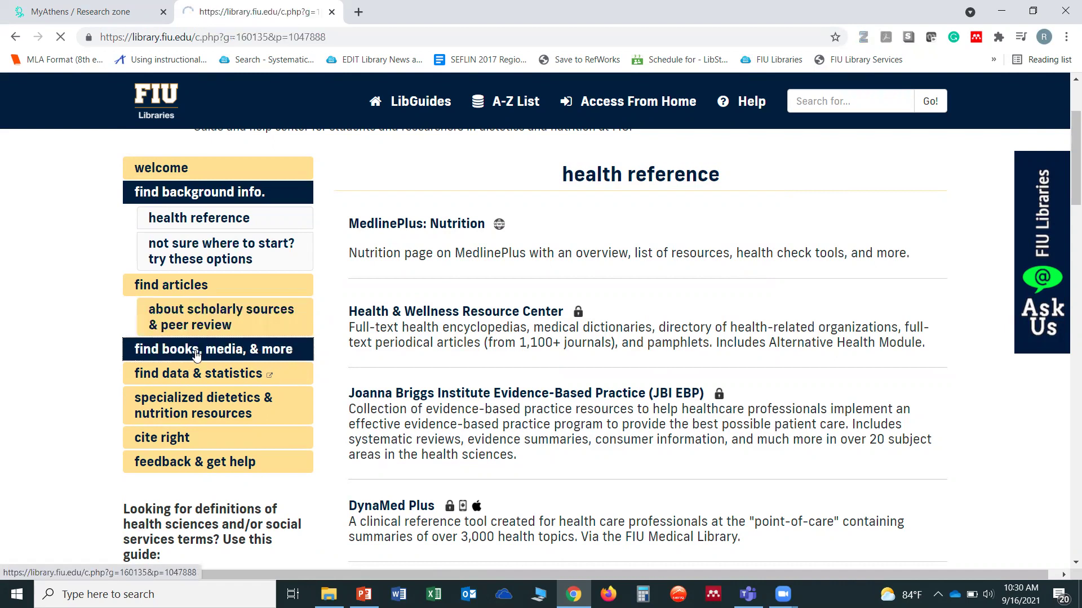
scroll(79, 433, down, 1)
scroll(79, 433, down, 4)
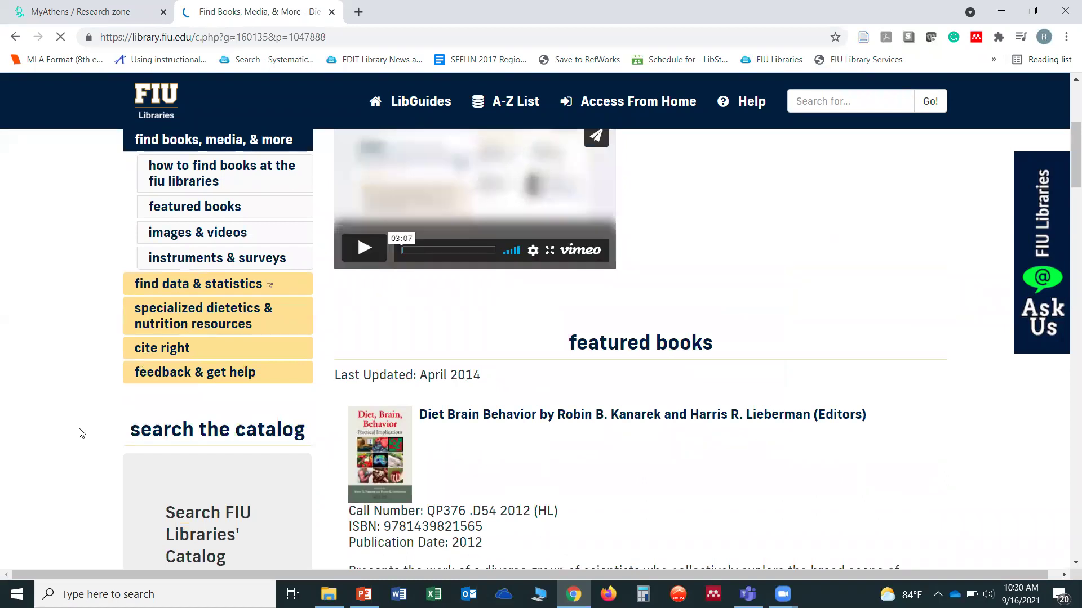
scroll(93, 410, up, 1)
scroll(94, 409, up, 3)
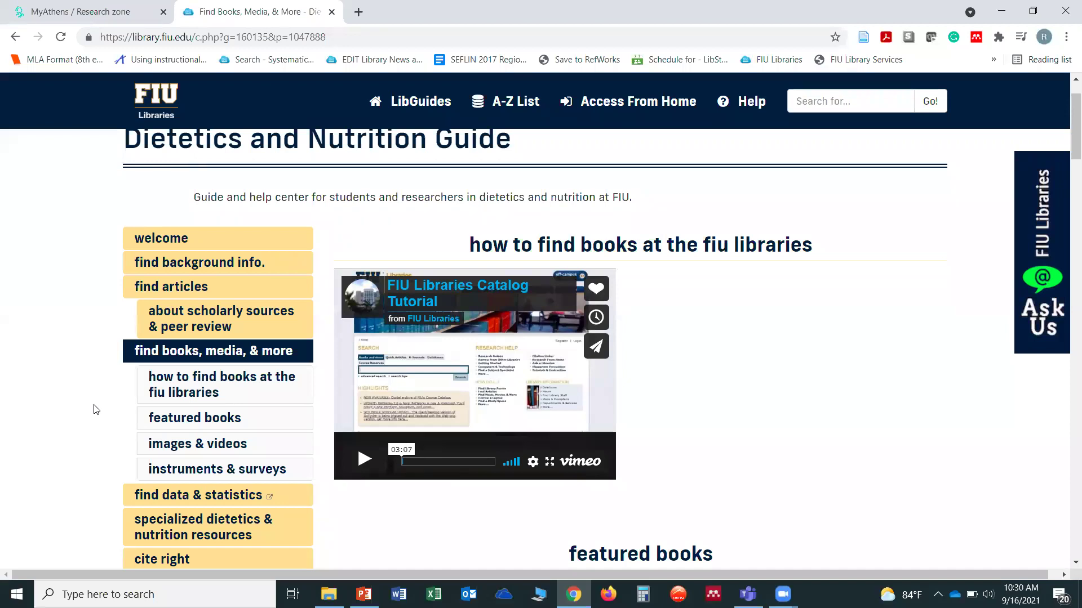
scroll(94, 410, down, 3)
scroll(94, 410, down, 1)
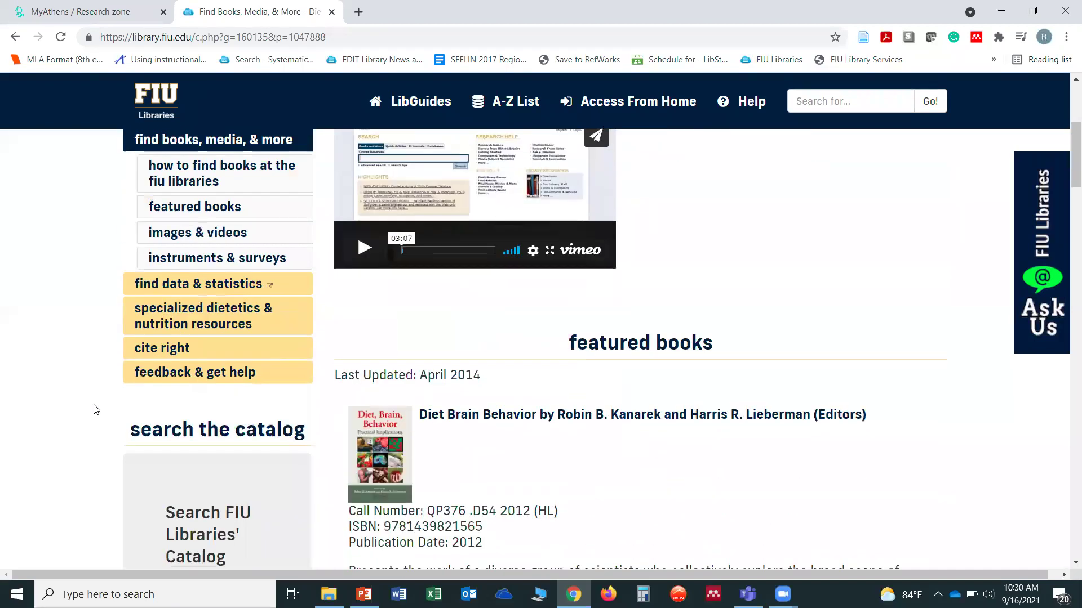
scroll(95, 409, down, 2)
scroll(95, 409, up, 1)
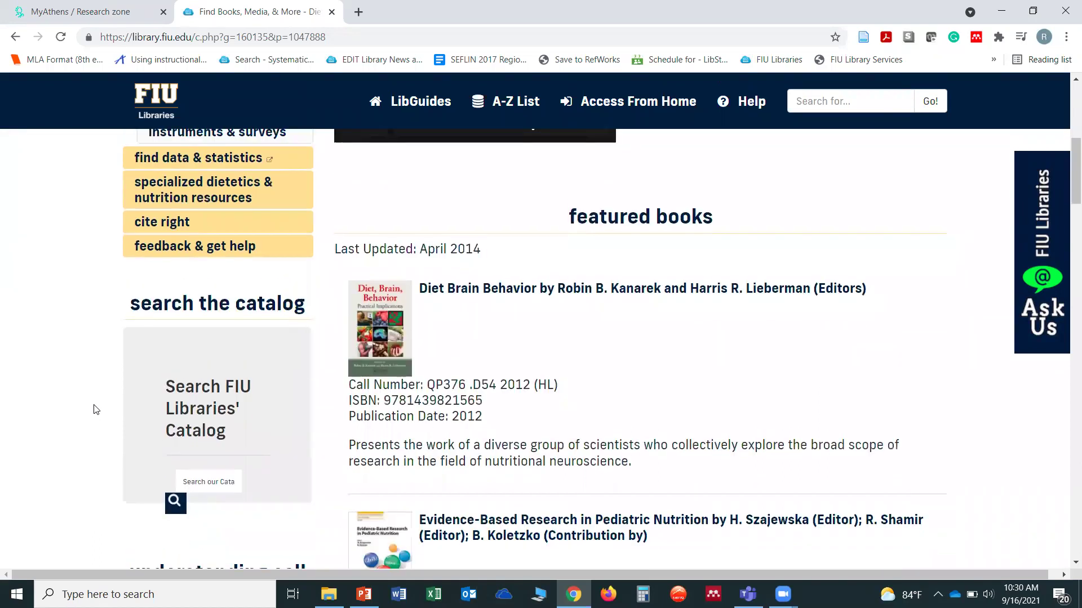
scroll(96, 410, up, 2)
scroll(96, 409, up, 1)
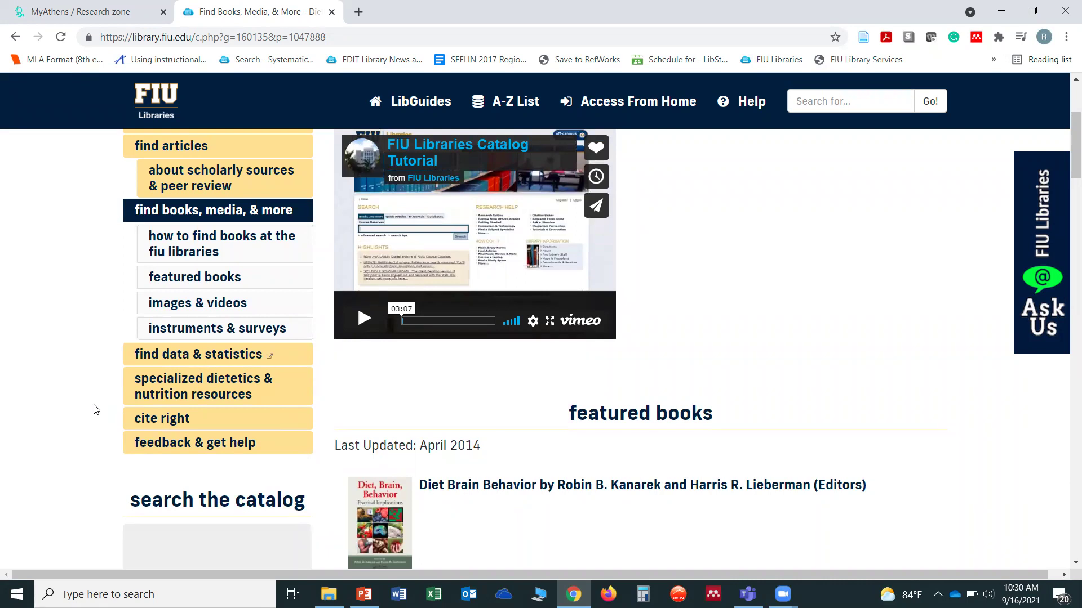
scroll(94, 410, up, 1)
scroll(84, 403, up, 2)
scroll(74, 391, up, 2)
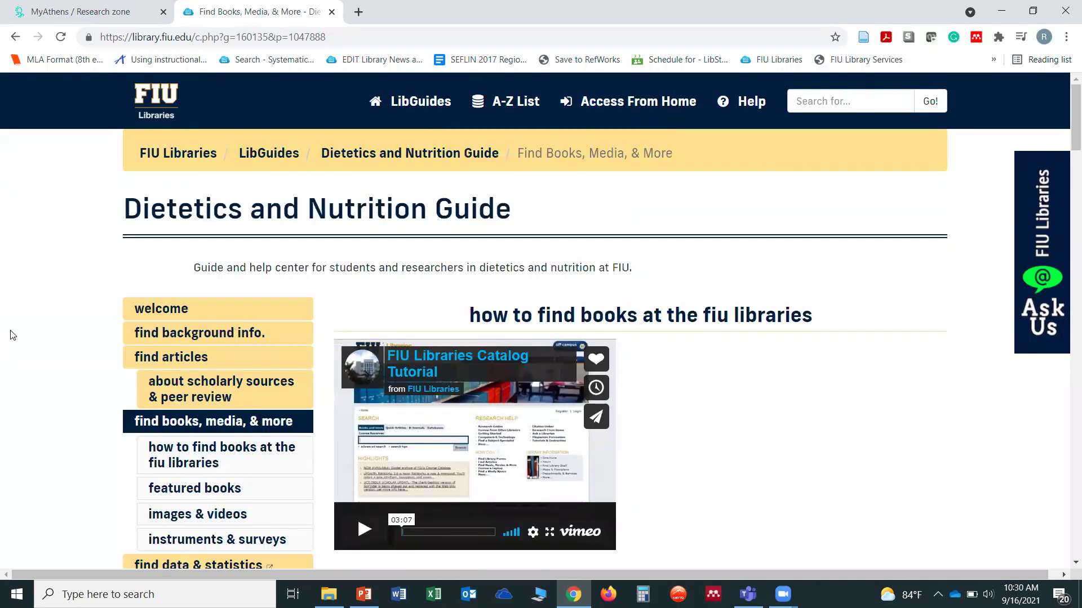
Open Find Articles and scroll through the top health sciences resources like PubMed and MEDLINE.
click(185, 359)
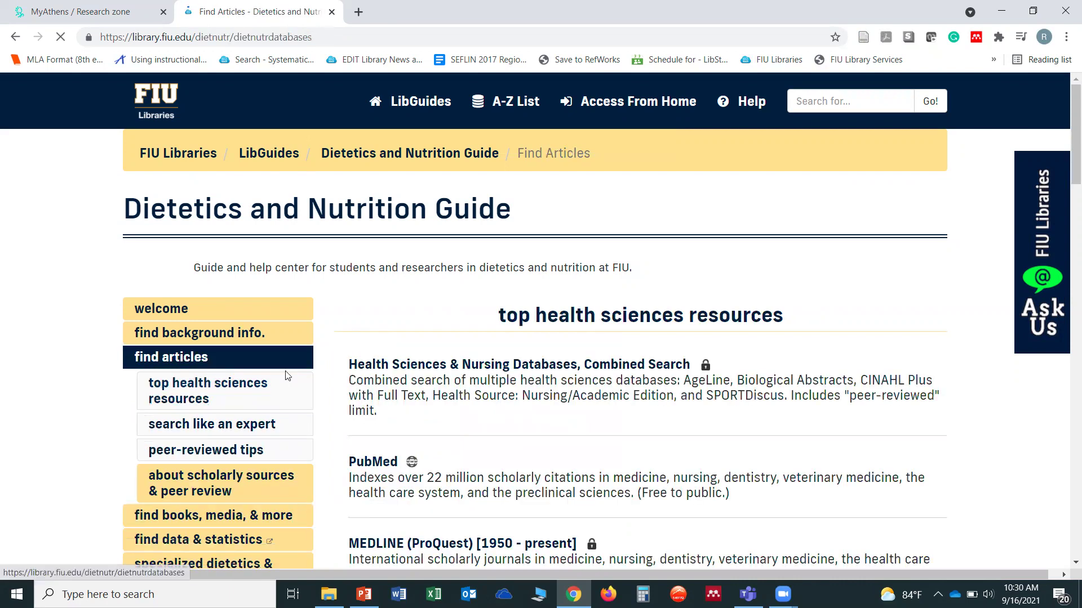
scroll(547, 428, down, 1)
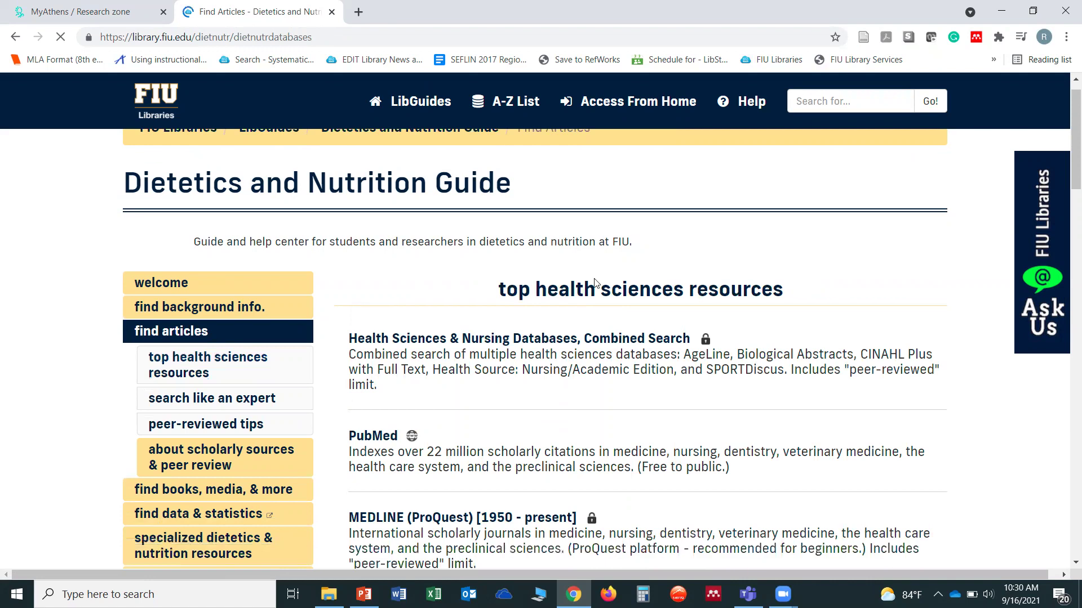
scroll(588, 287, down, 1)
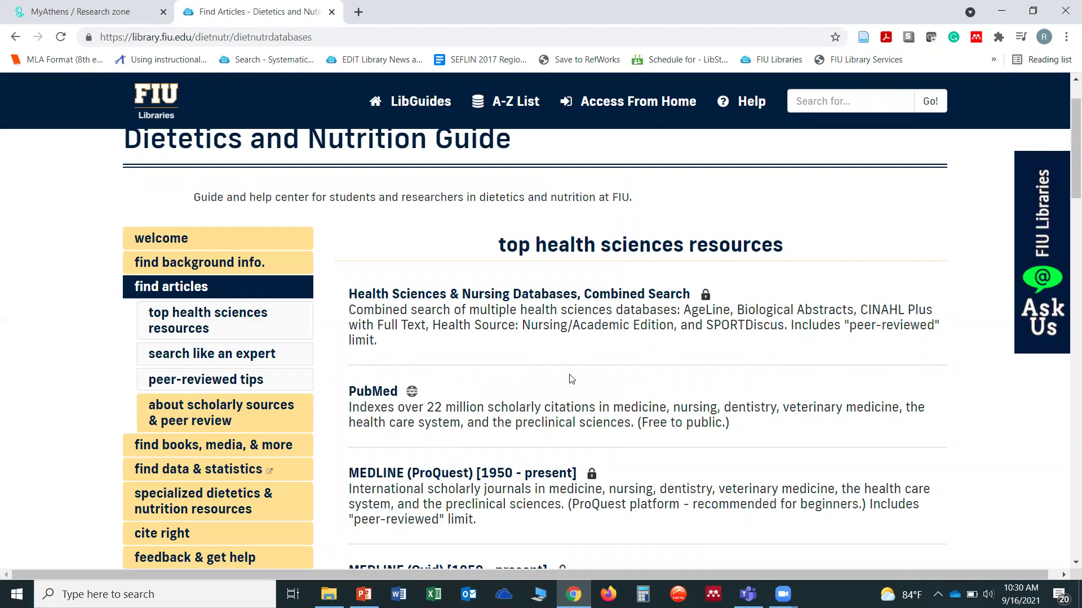
scroll(570, 379, down, 1)
scroll(651, 363, down, 1)
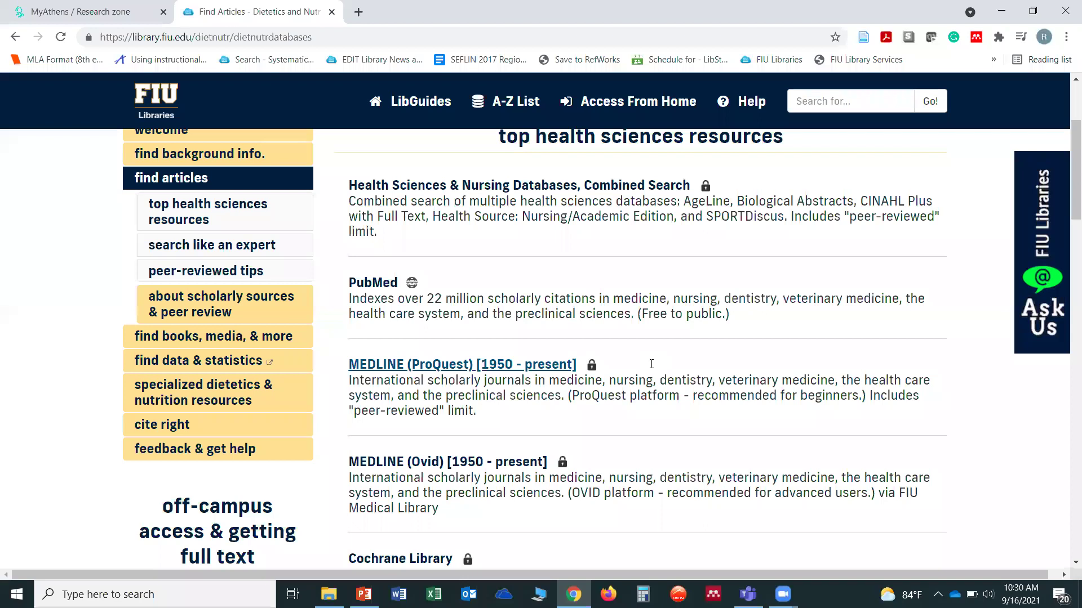
scroll(550, 245, up, 1)
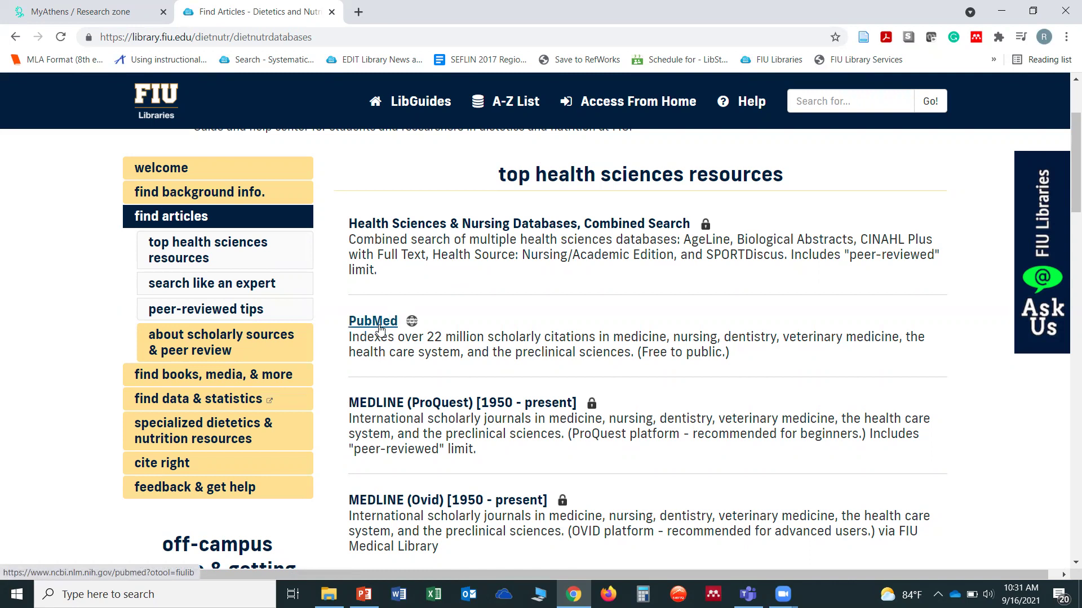
scroll(389, 327, down, 2)
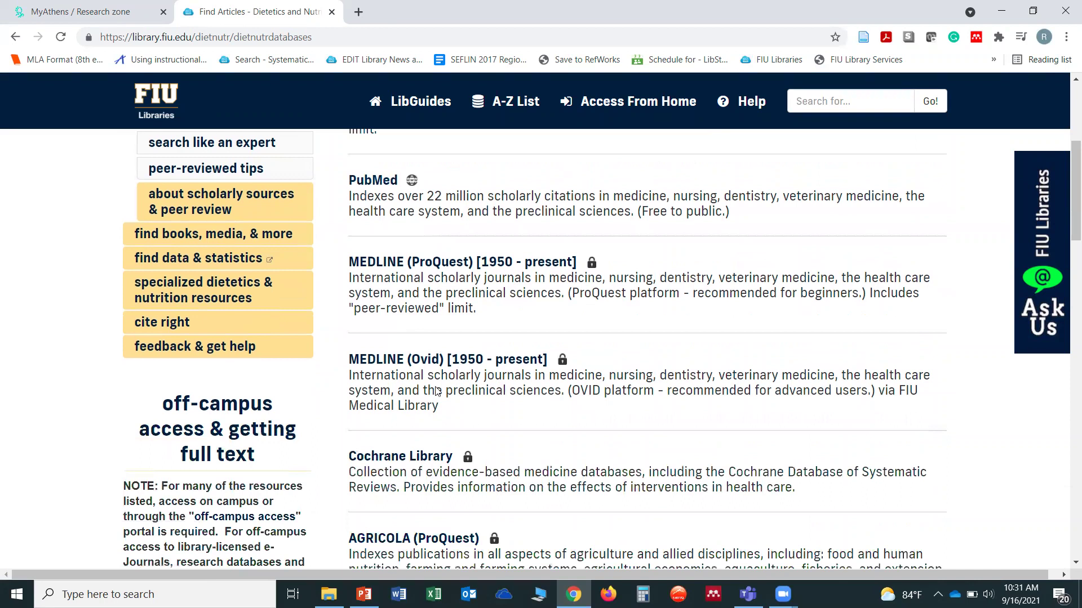
scroll(436, 390, down, 1)
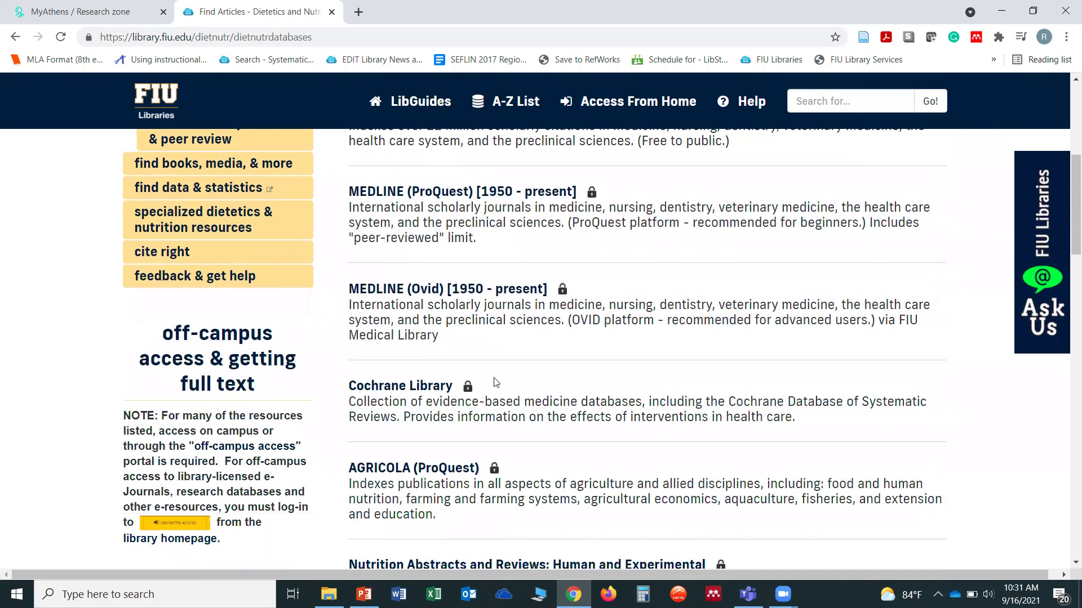
scroll(488, 424, down, 2)
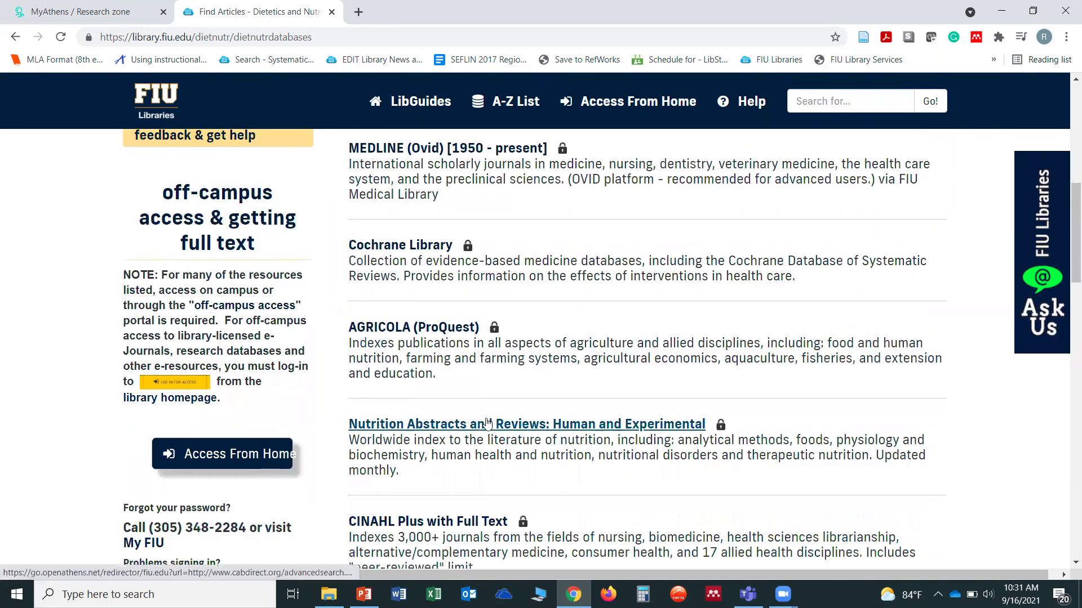
scroll(488, 424, down, 1)
scroll(461, 397, down, 1)
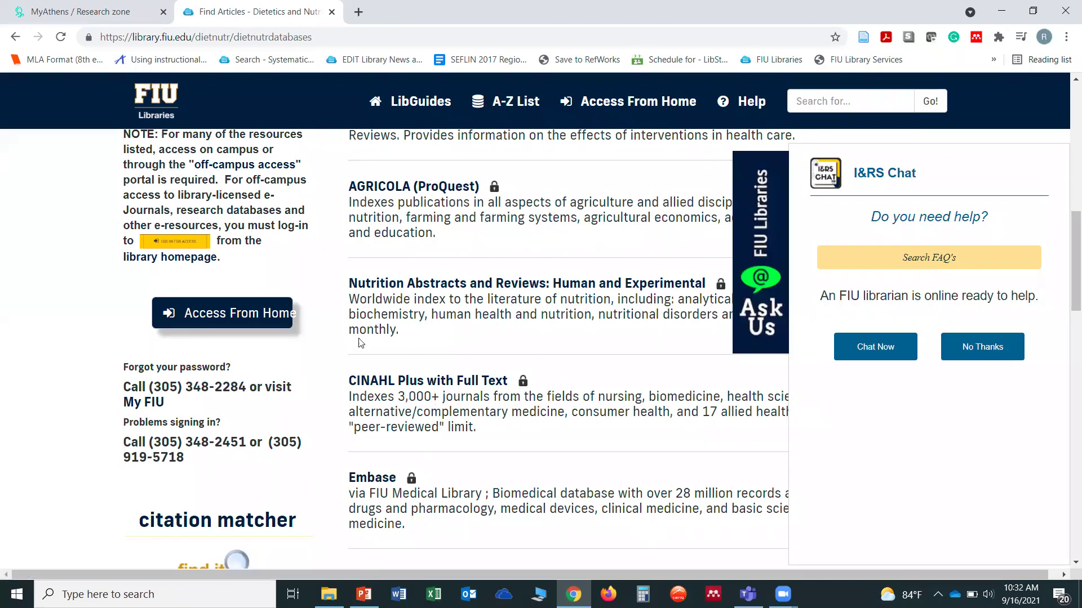
scroll(431, 386, up, 1)
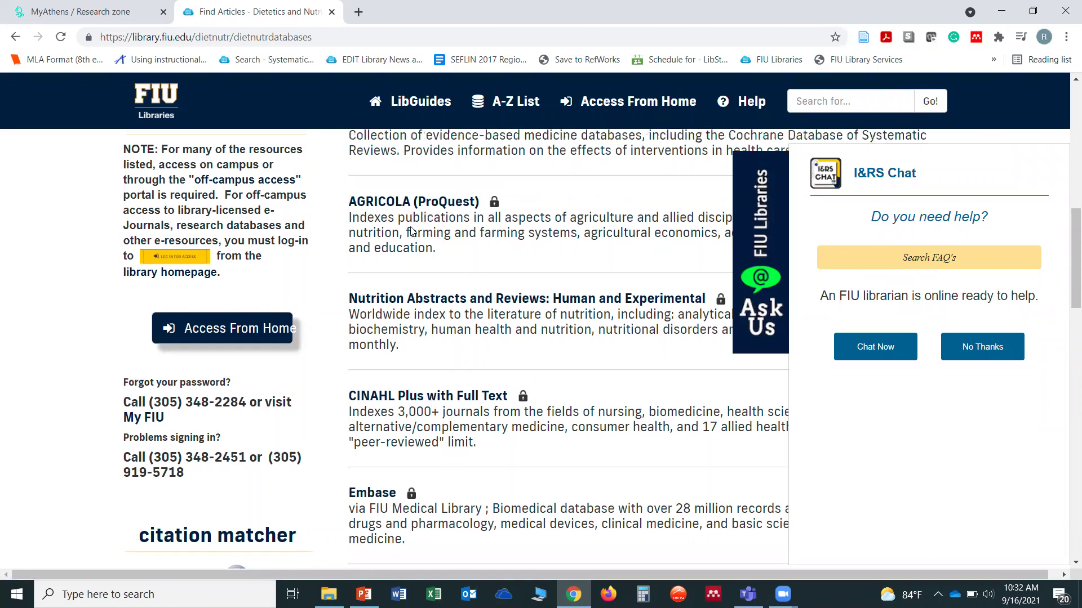
scroll(413, 231, up, 2)
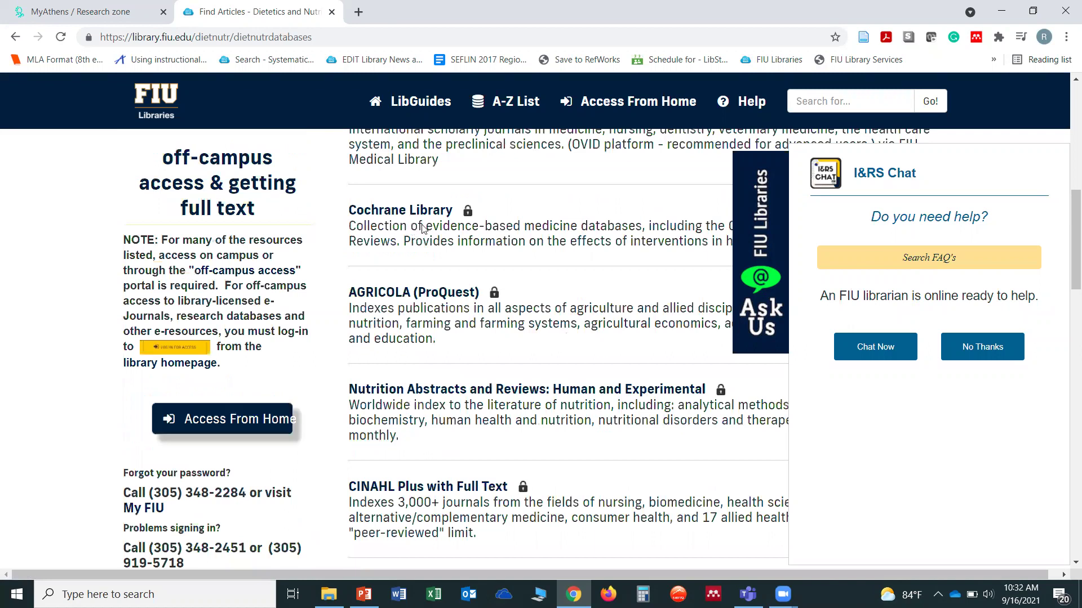
scroll(580, 234, up, 3)
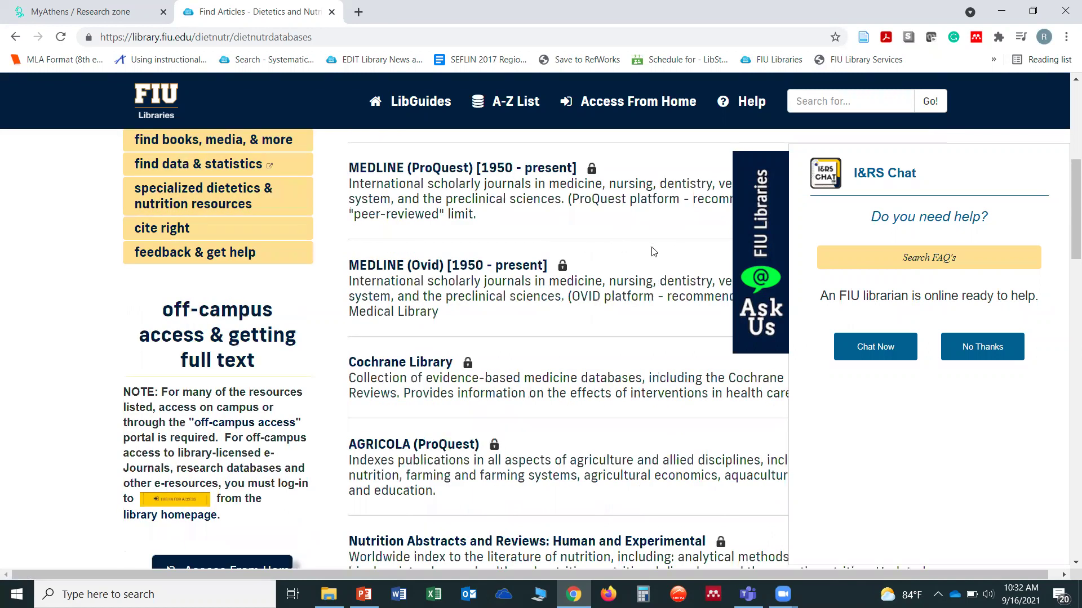
scroll(592, 243, up, 4)
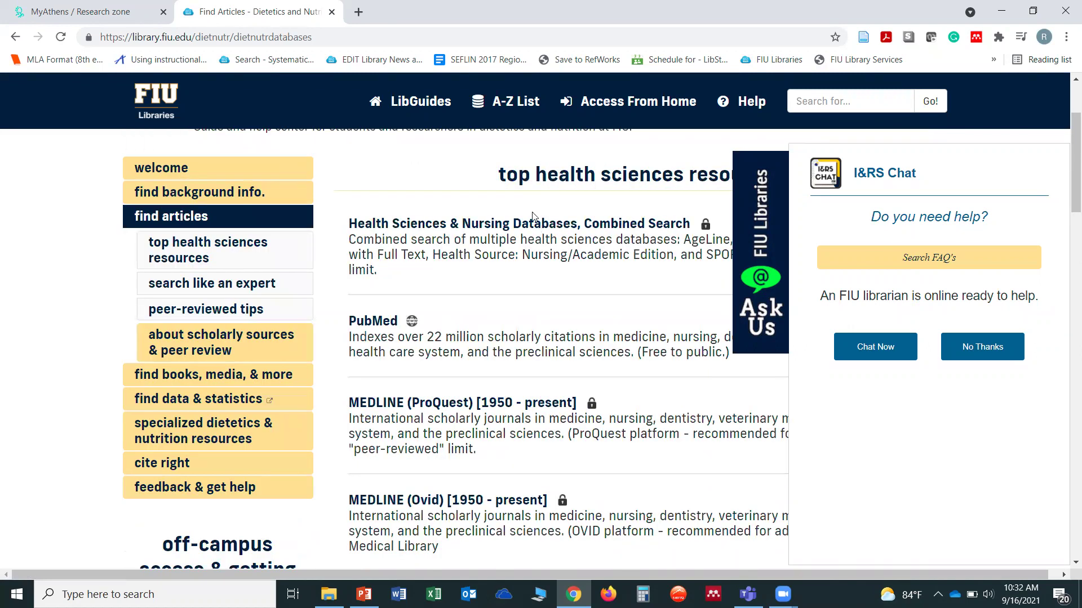
click(774, 212)
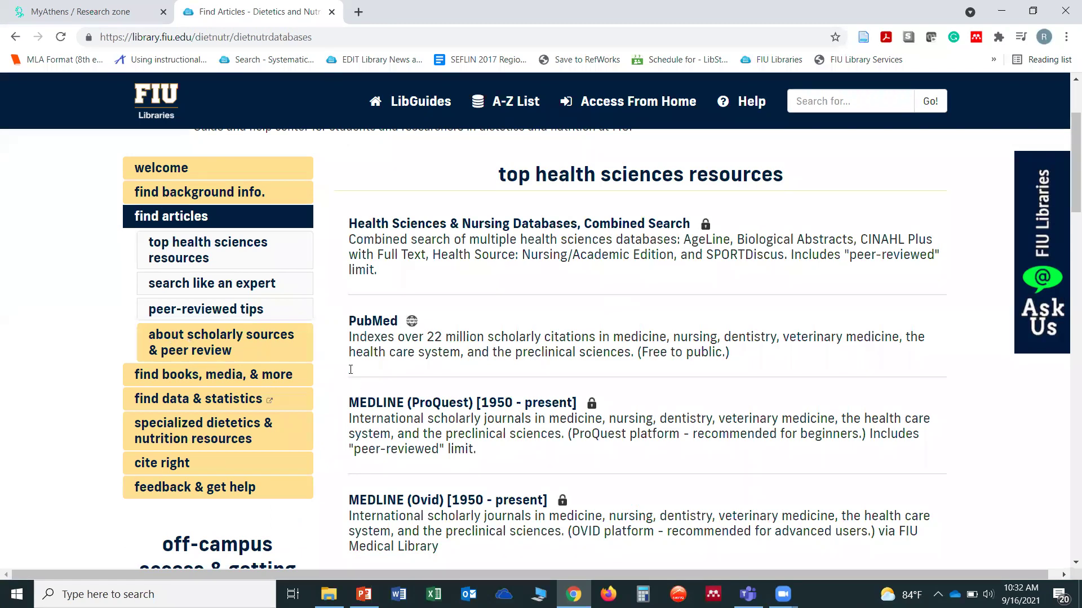
scroll(208, 118, up, 3)
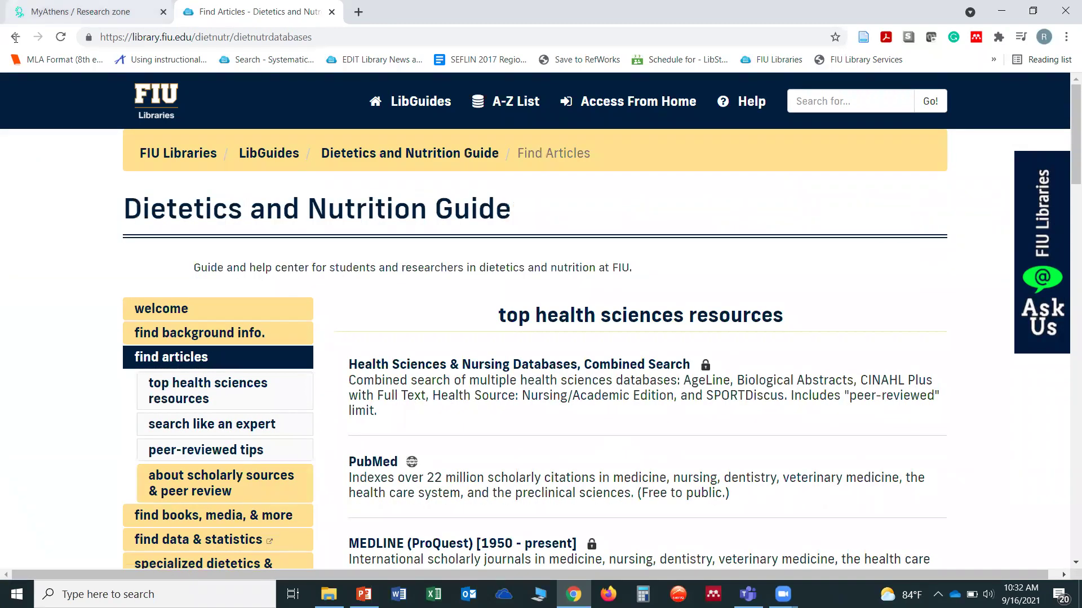
Go back through earlier guide pages to the Dietetics and Nutrition page.
click(16, 34)
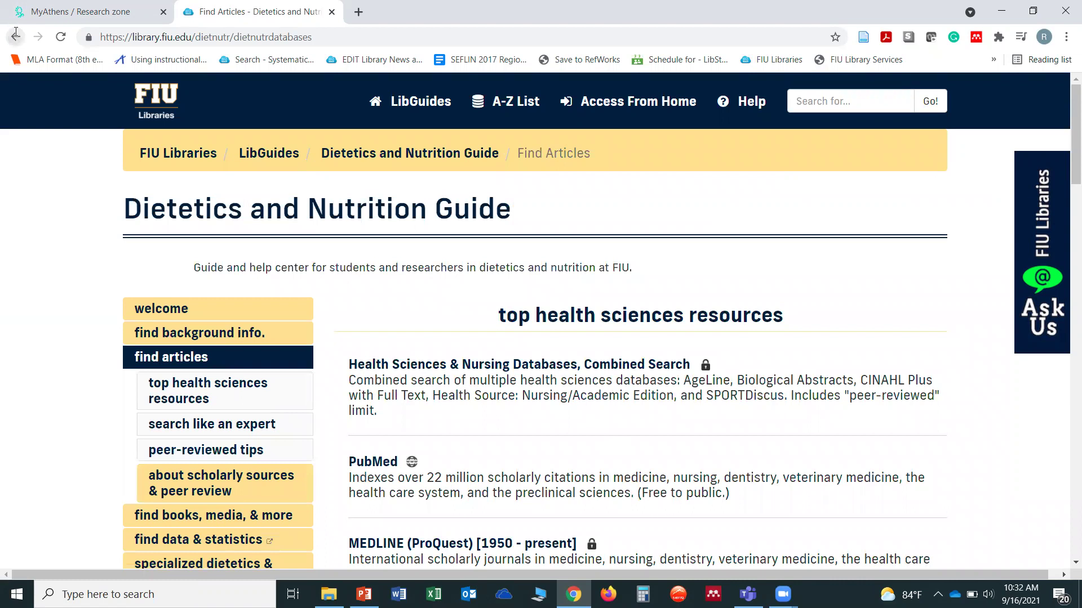
click(15, 34)
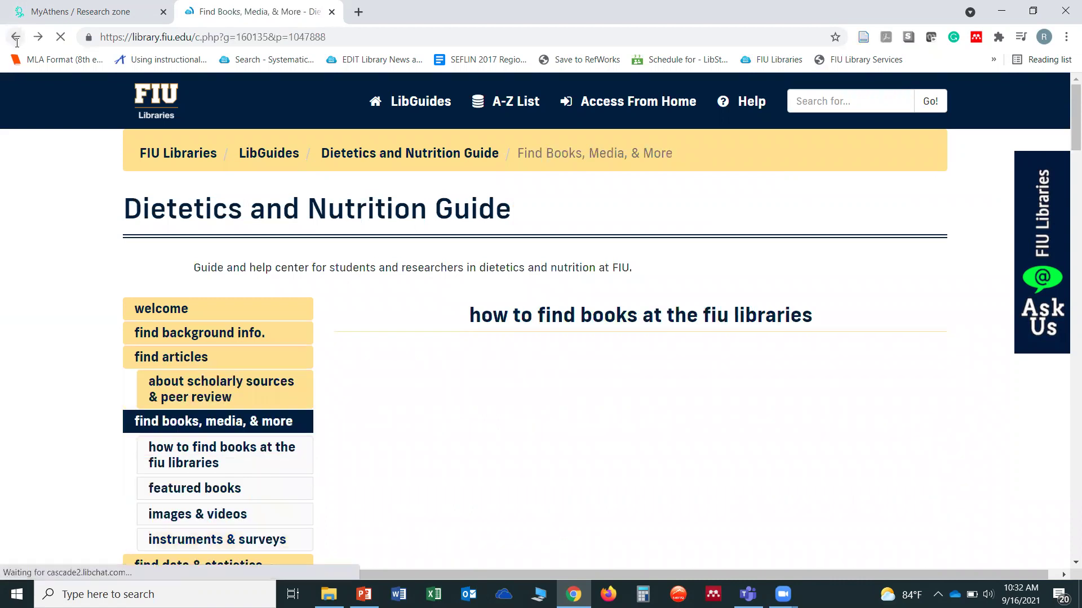
click(16, 37)
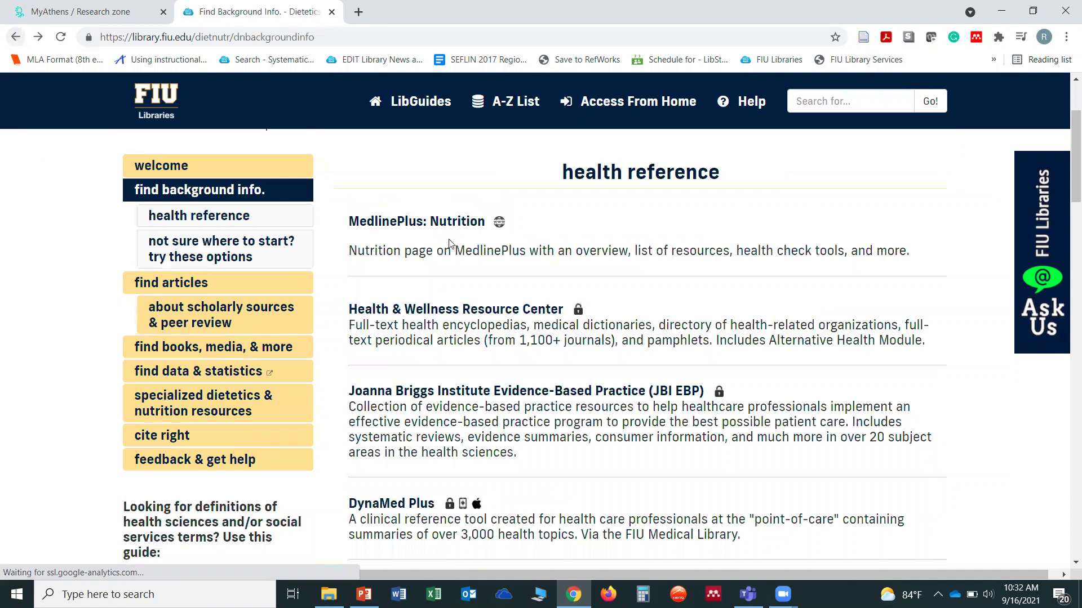
key(alt+Left)
key(alt+Left)
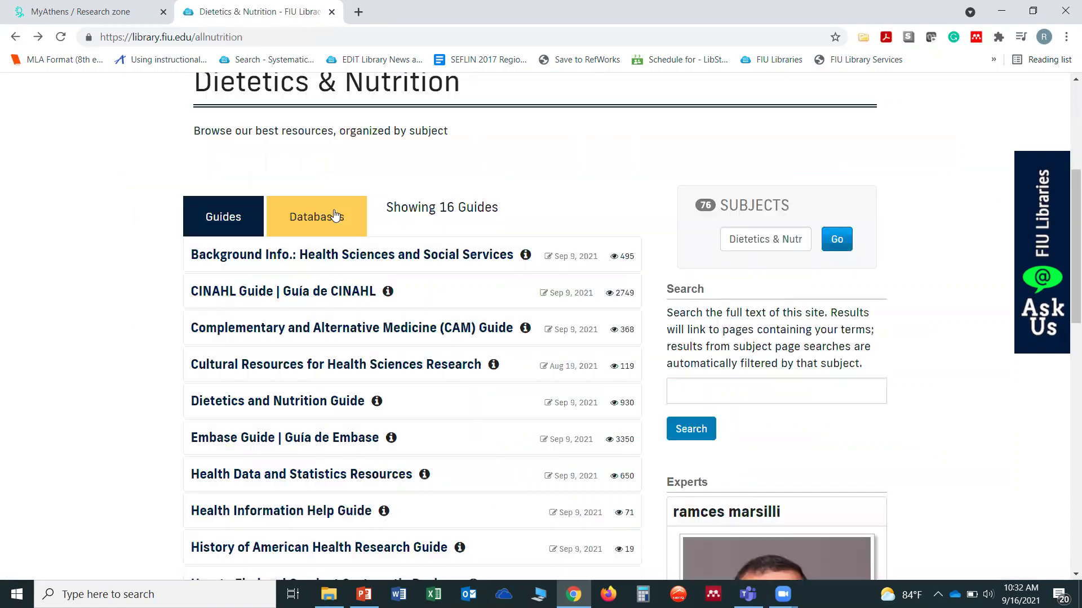
List the dietetics and nutrition databases and scroll from Best Bets to the encyclopedias and back.
click(334, 216)
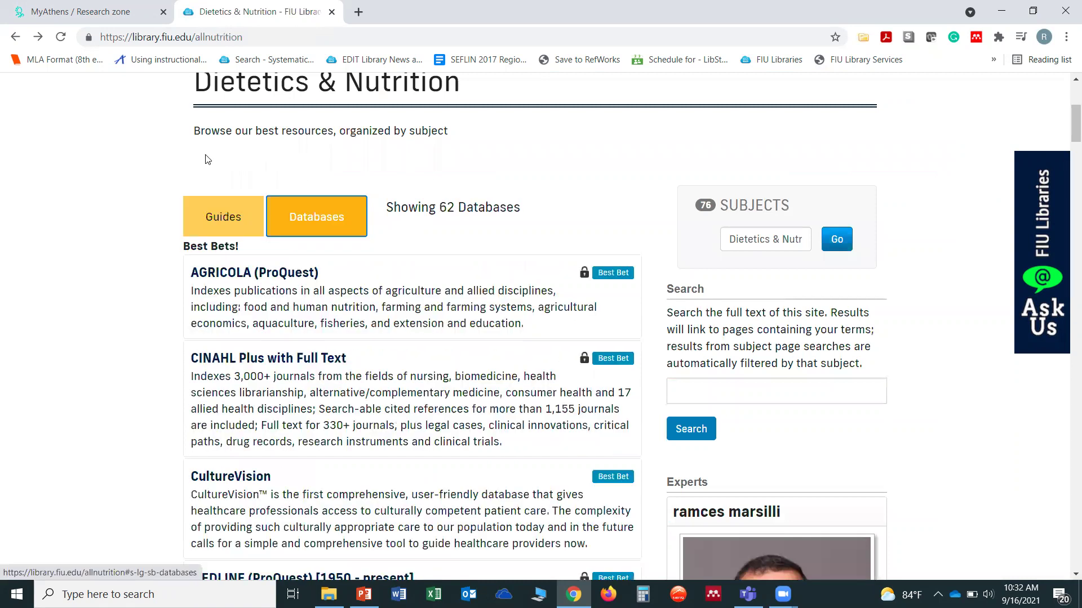
scroll(159, 279, down, 2)
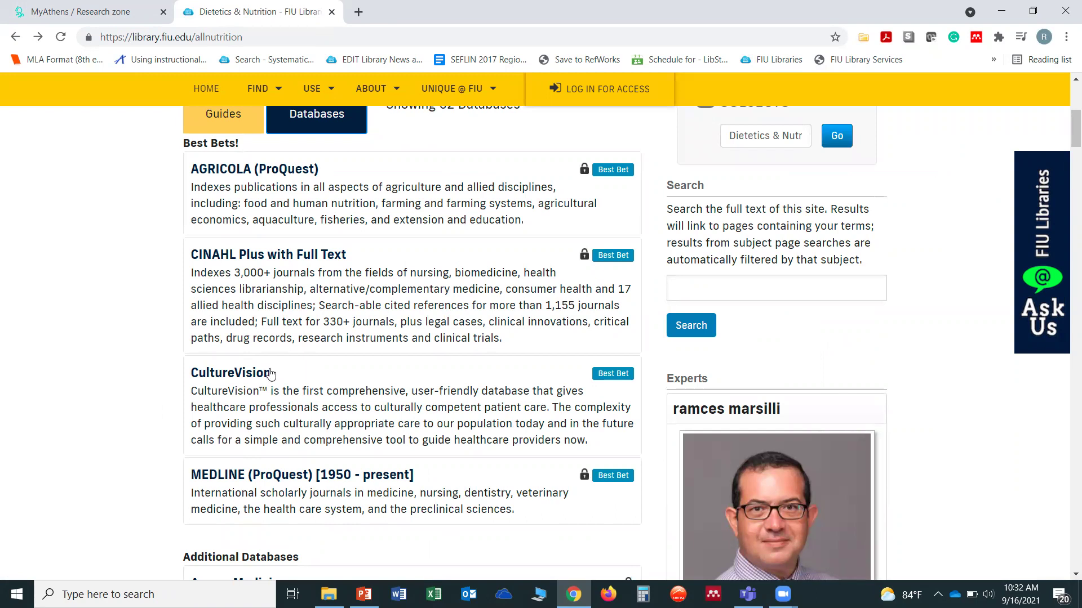
scroll(259, 338, down, 1)
scroll(246, 269, down, 1)
scroll(231, 431, down, 1)
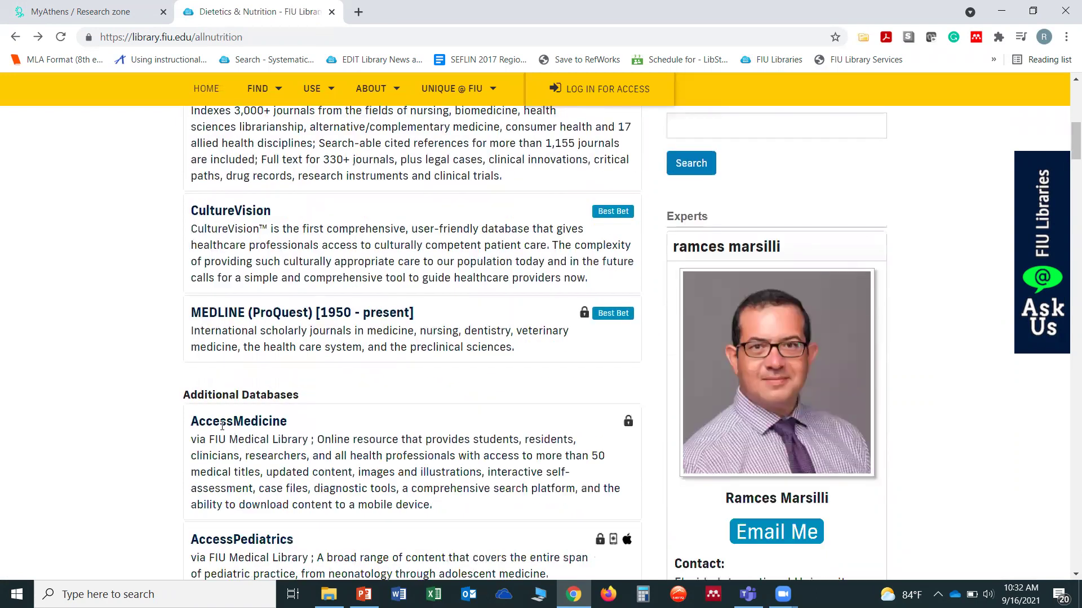
scroll(222, 425, down, 2)
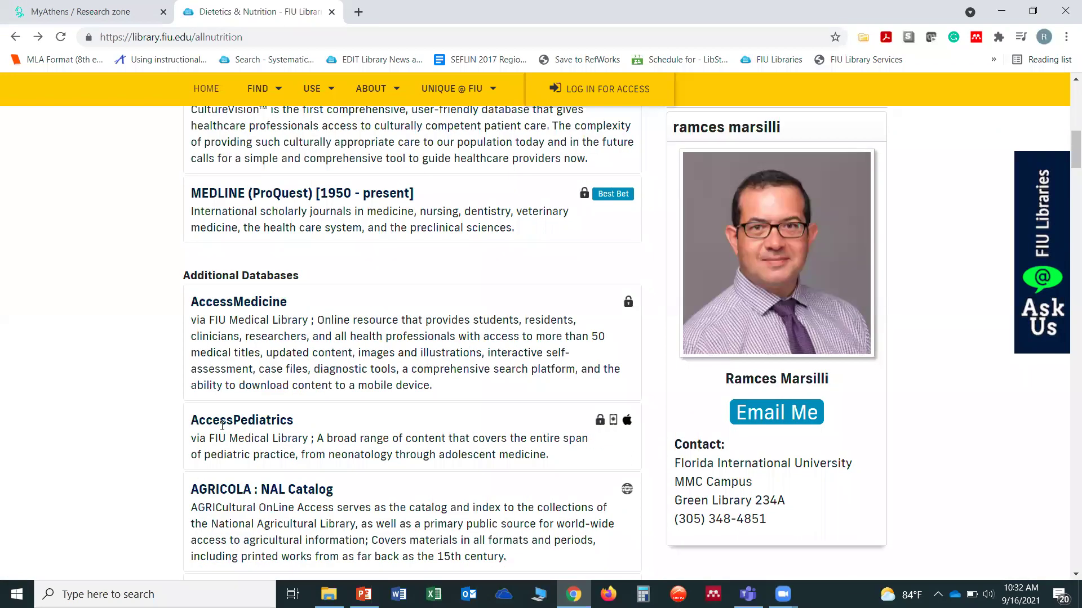
scroll(222, 425, down, 10)
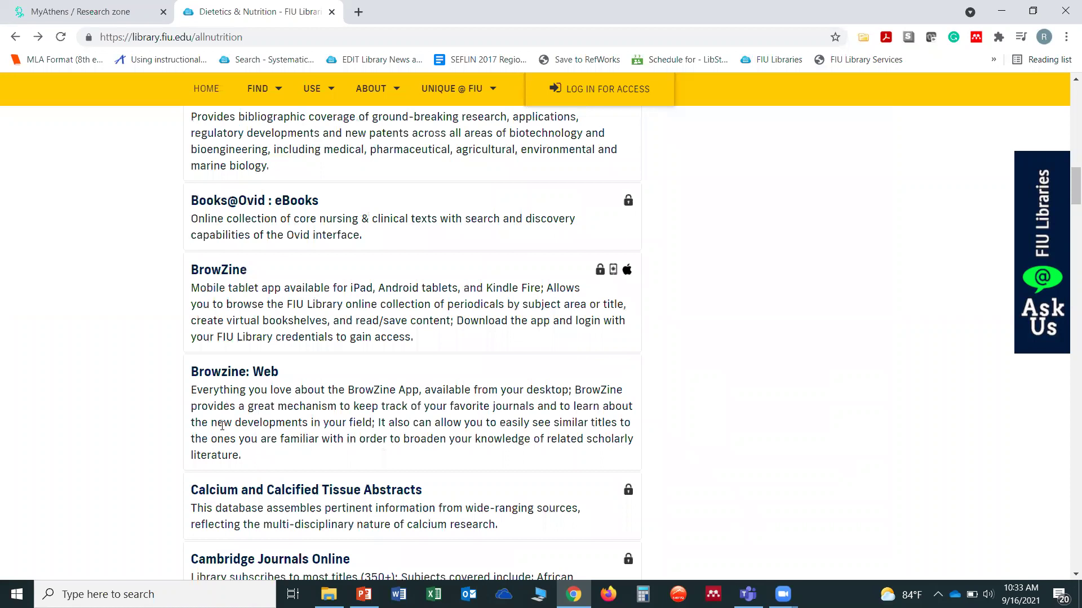
scroll(276, 530, down, 1)
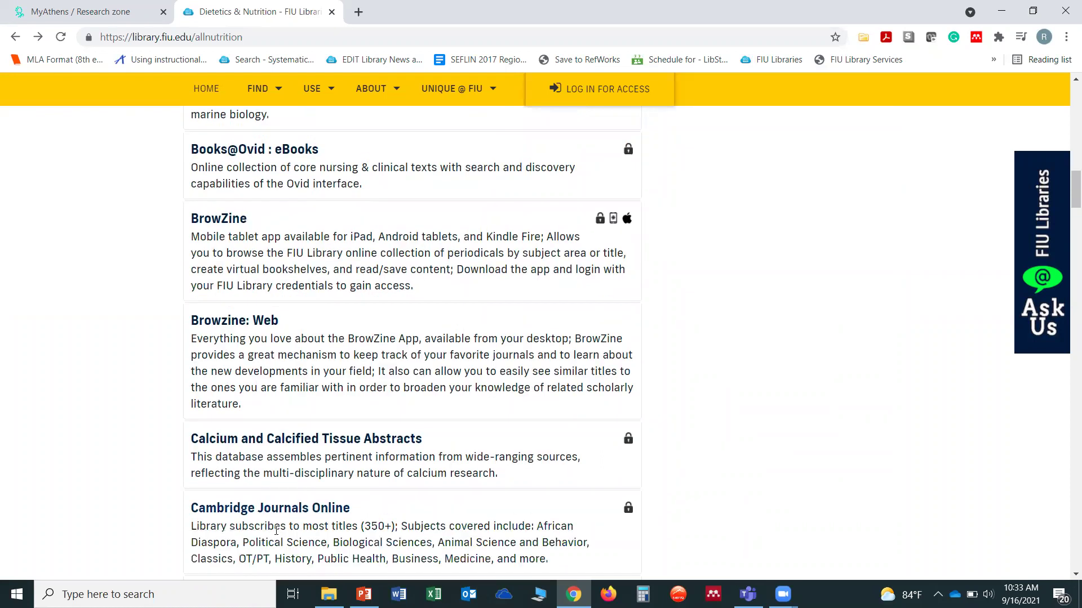
scroll(276, 531, down, 2)
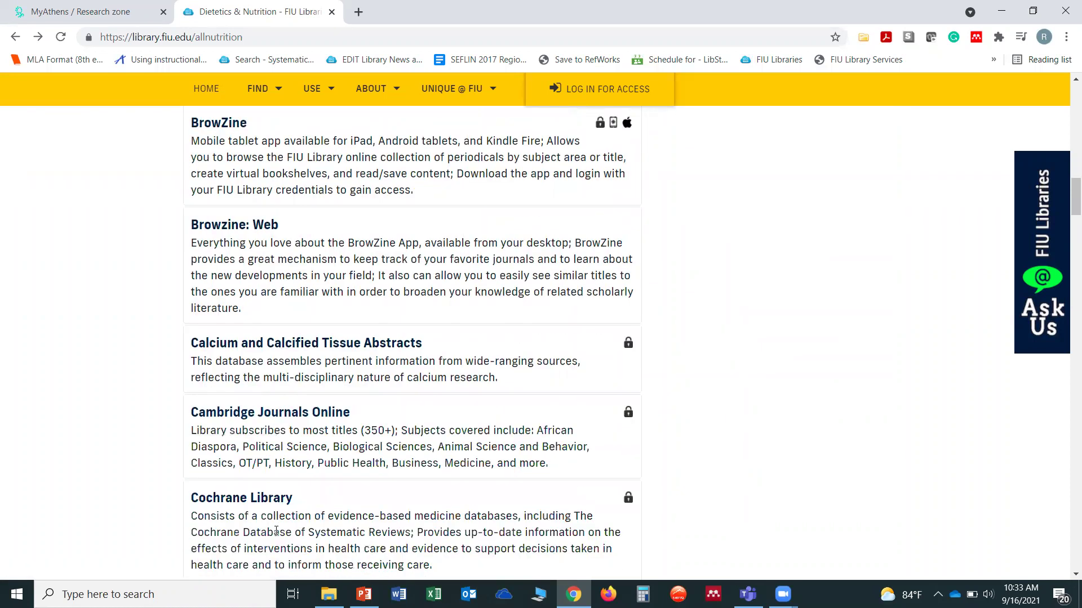
scroll(276, 531, down, 1)
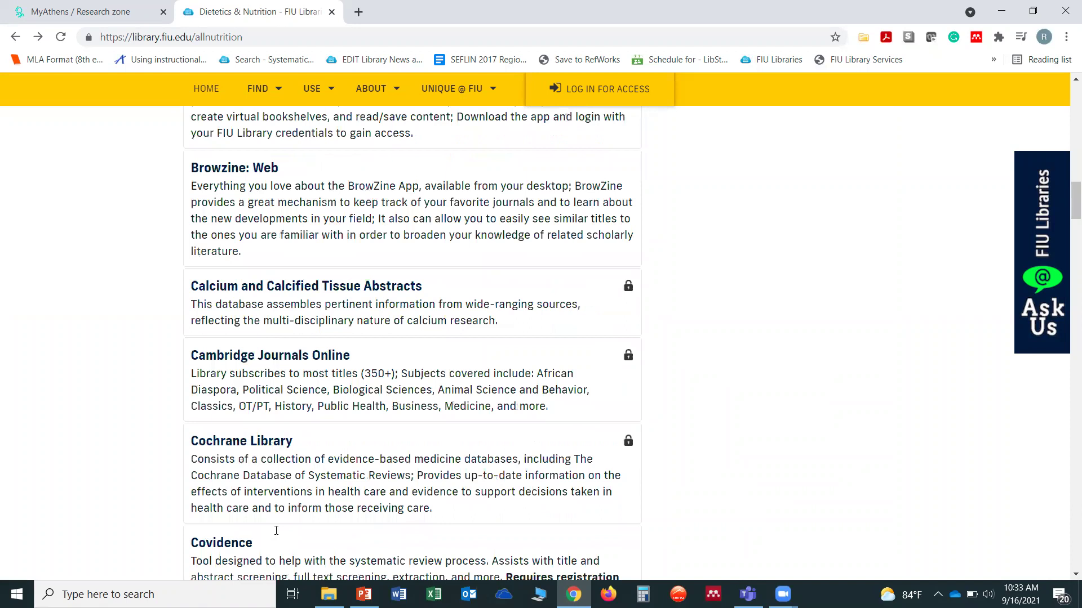
scroll(276, 530, down, 5)
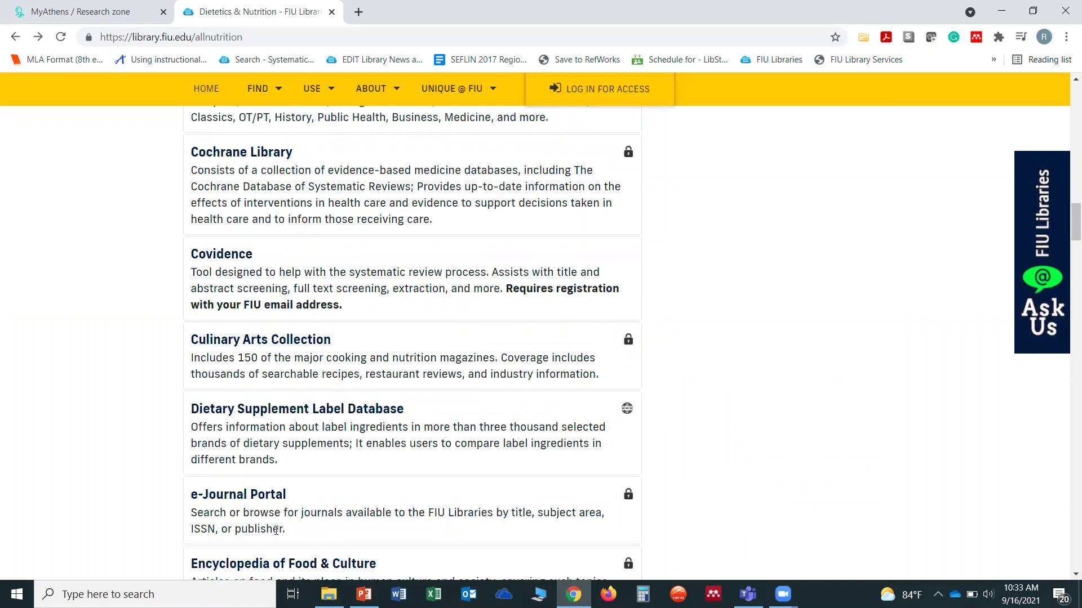
scroll(276, 531, down, 1)
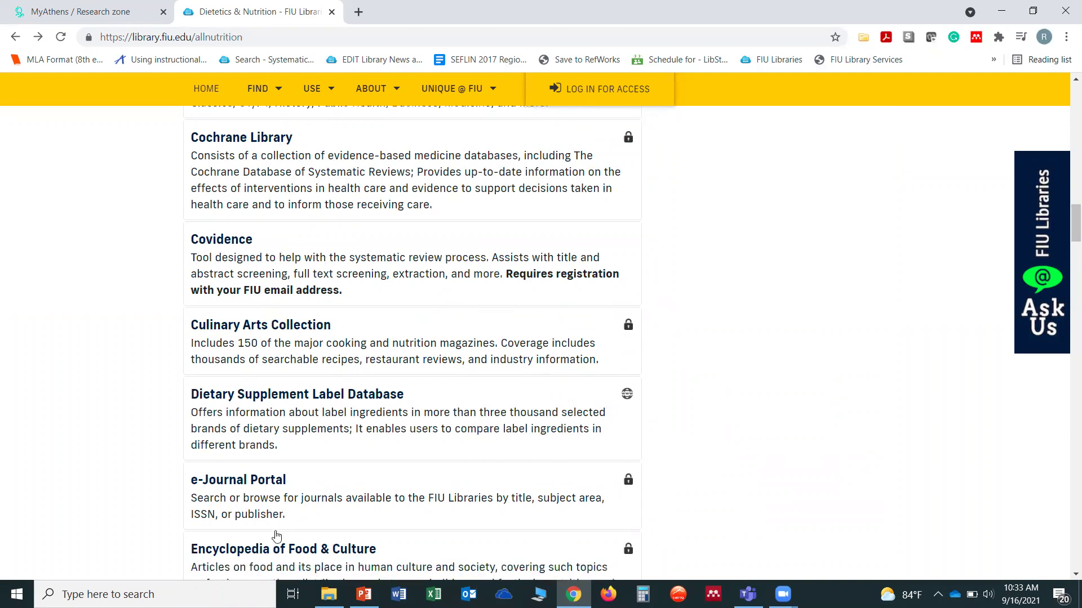
scroll(179, 493, down, 3)
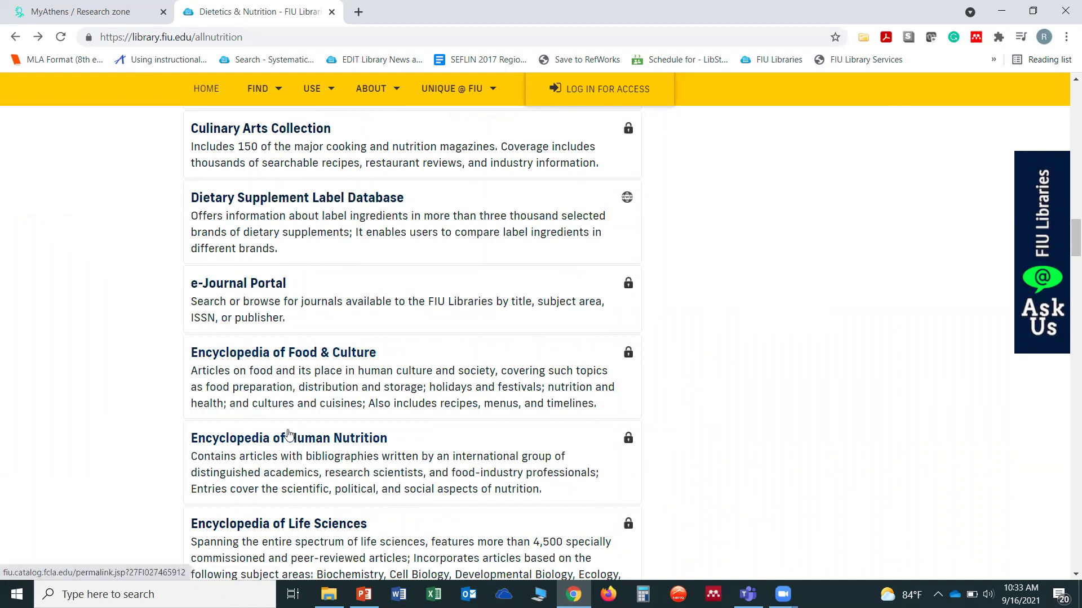
scroll(288, 435, up, 1)
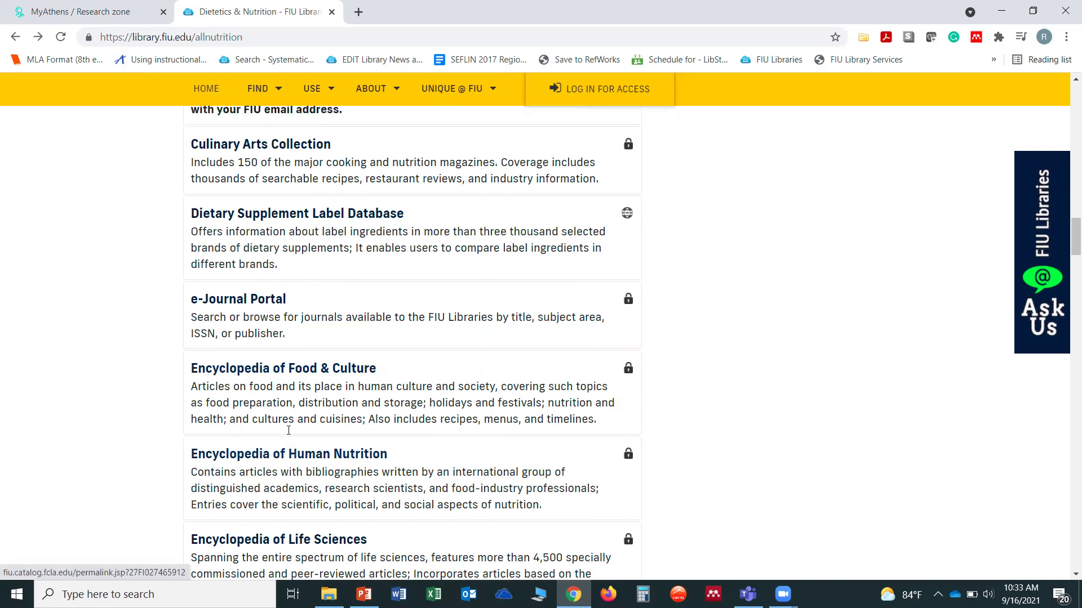
scroll(287, 434, up, 4)
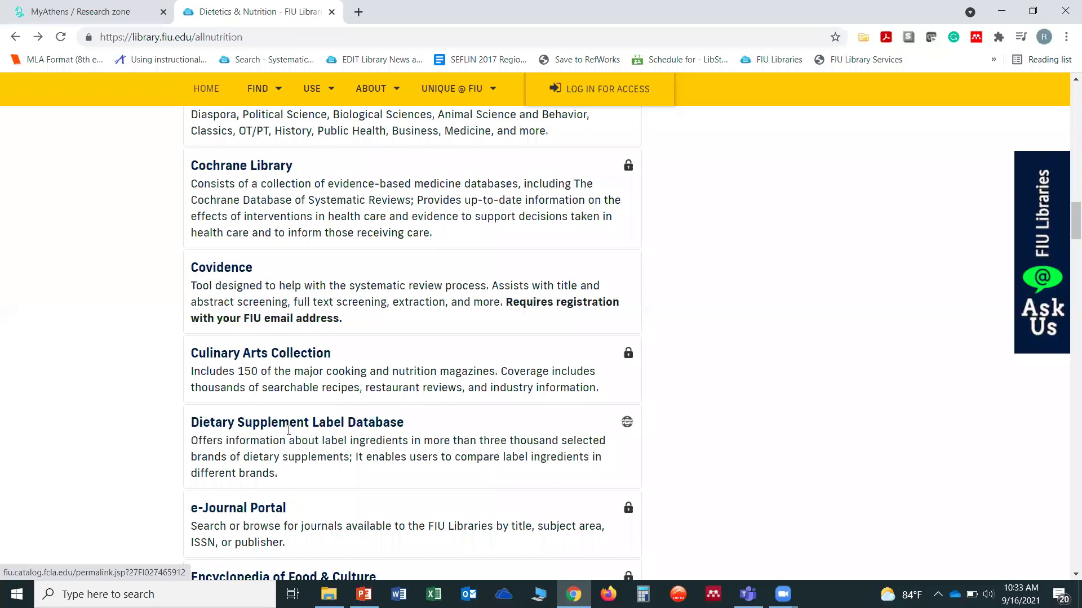
scroll(287, 431, up, 2)
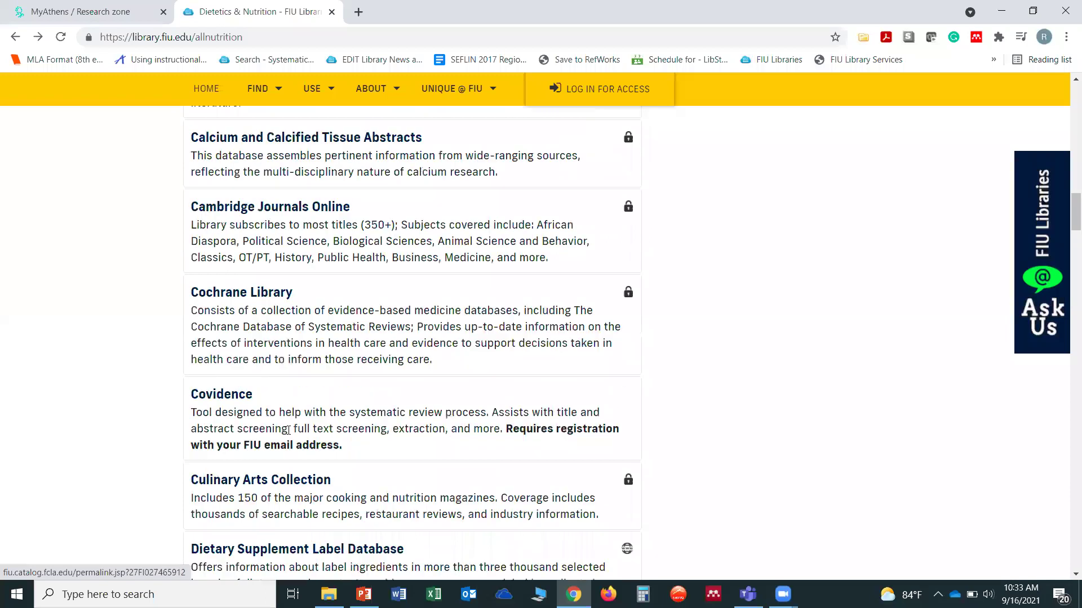
scroll(322, 362, up, 20)
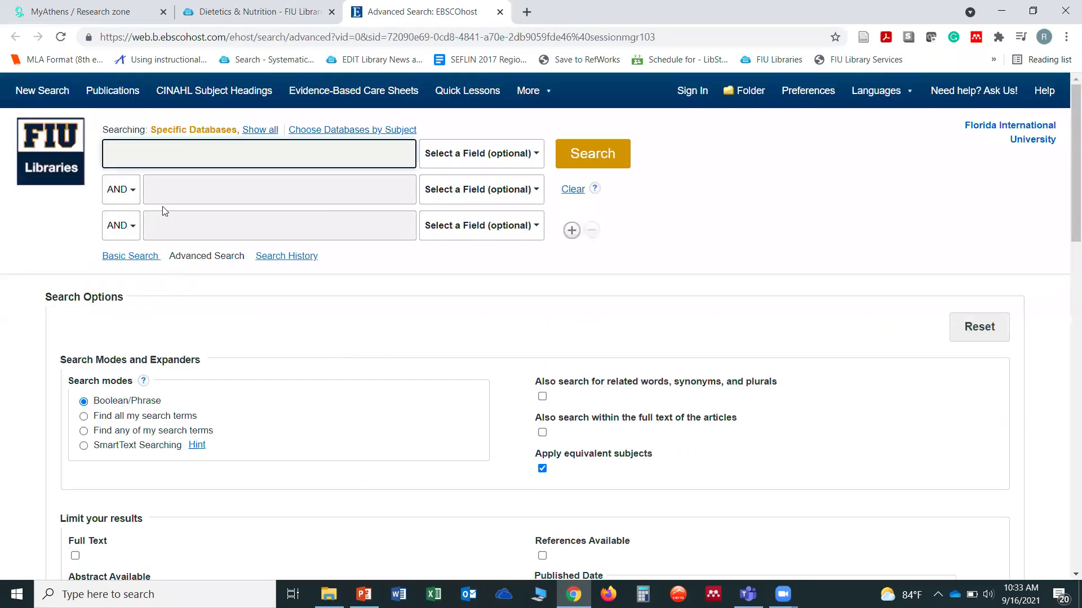
Point out the three search term boxes on the CINAHL Advanced Search page.
click(190, 189)
click(192, 224)
click(194, 190)
click(196, 158)
Add a fourth search row, remove it, and return focus to the first box.
click(571, 231)
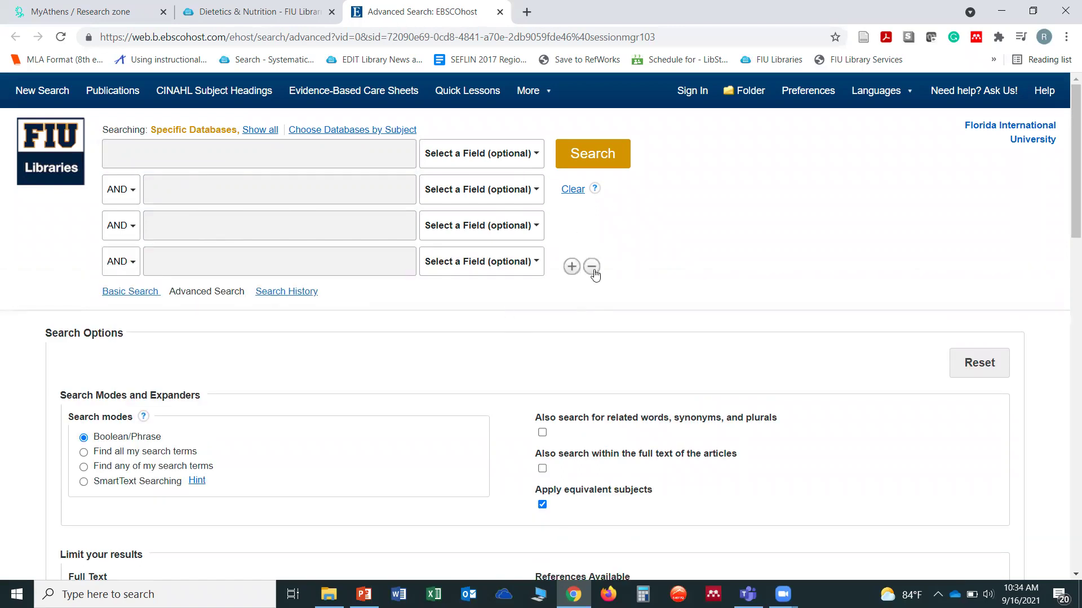
click(591, 267)
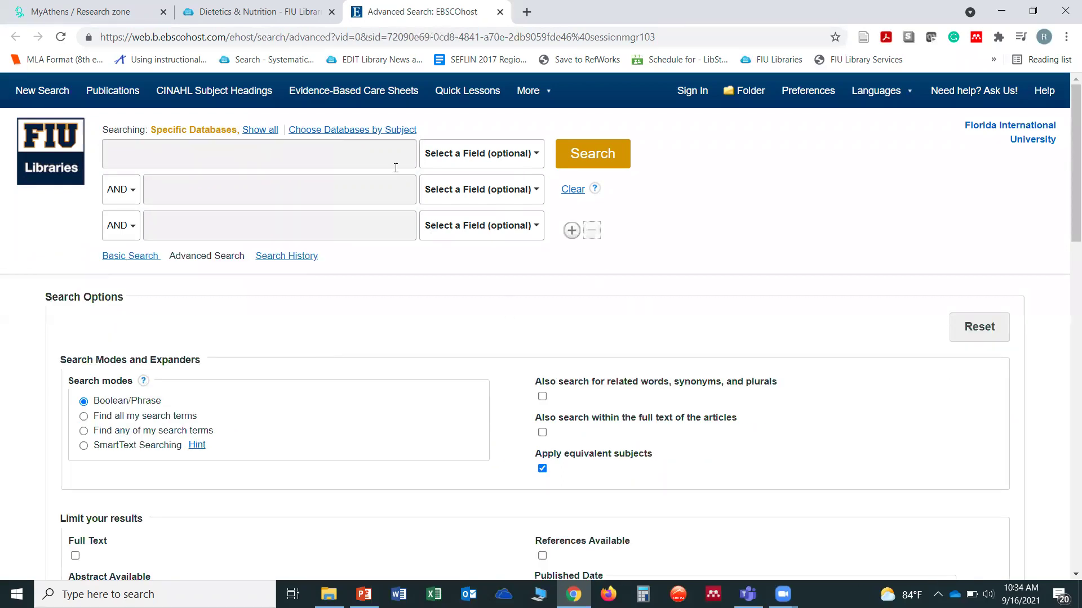
click(332, 200)
click(317, 230)
click(315, 191)
click(316, 155)
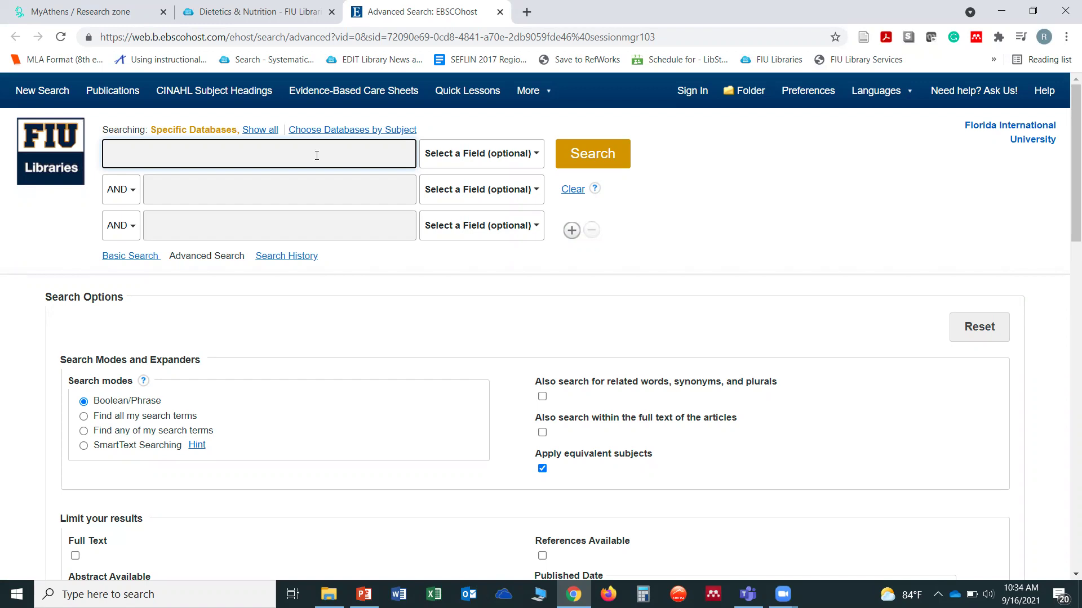
Enter 'carbonated beverages' and 'mental health' in the first two rows and run the search.
text(carbo)
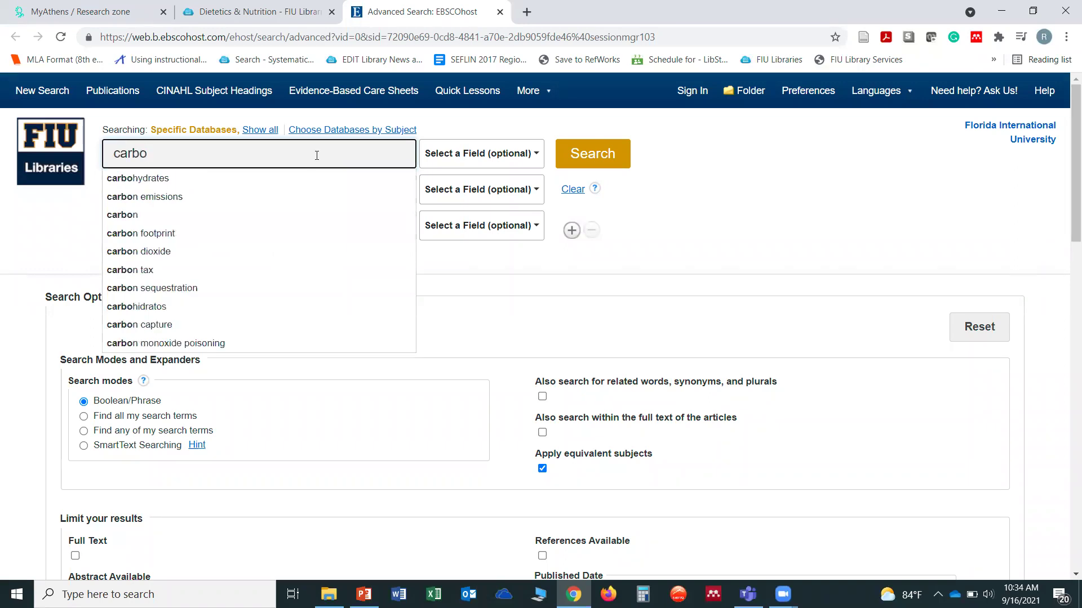
text(nated)
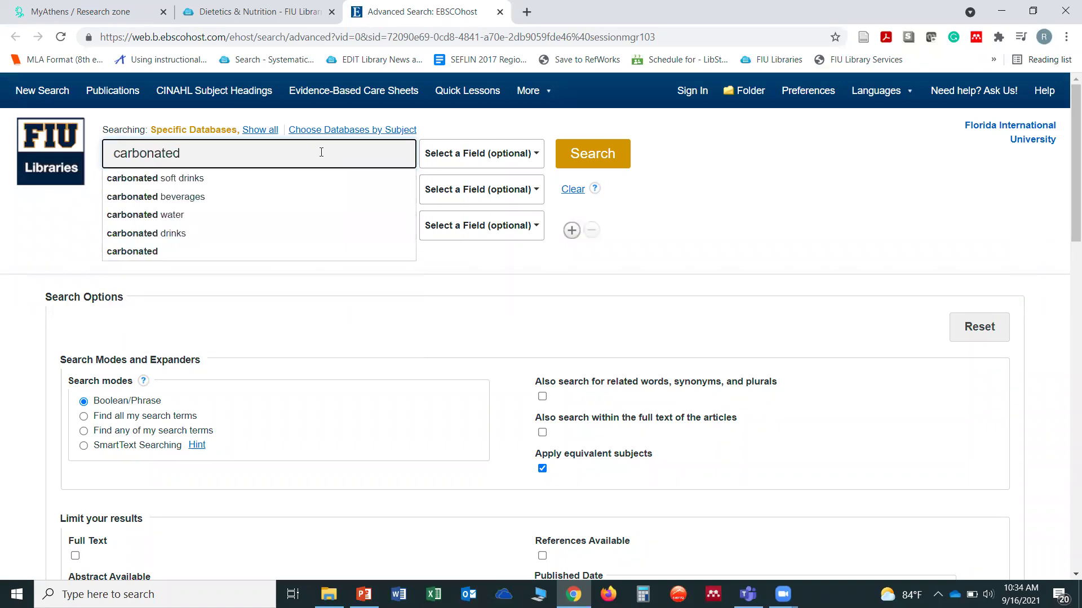
click(180, 201)
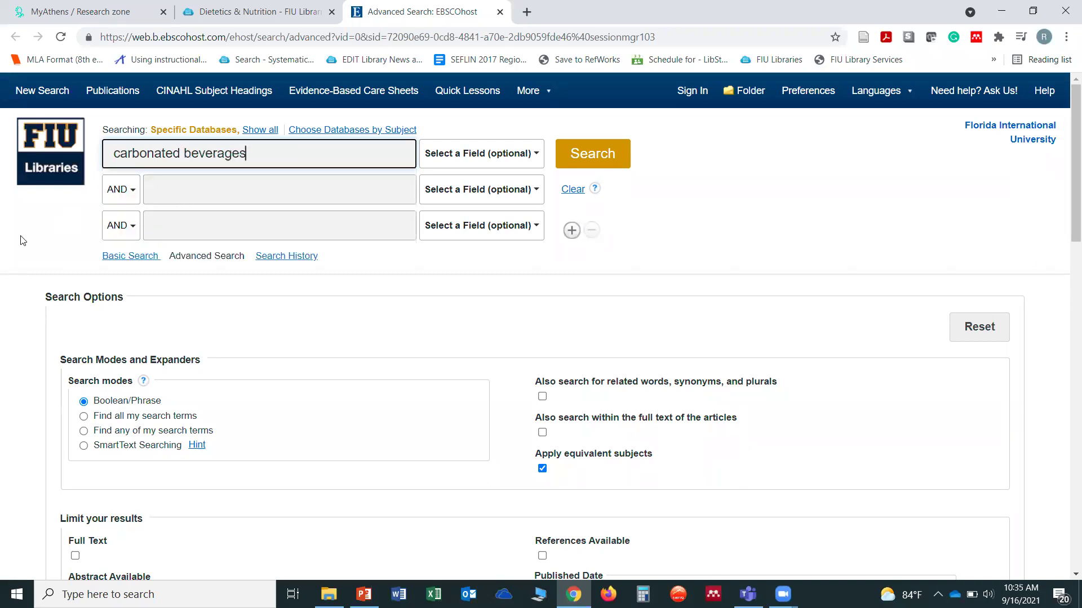
click(169, 190)
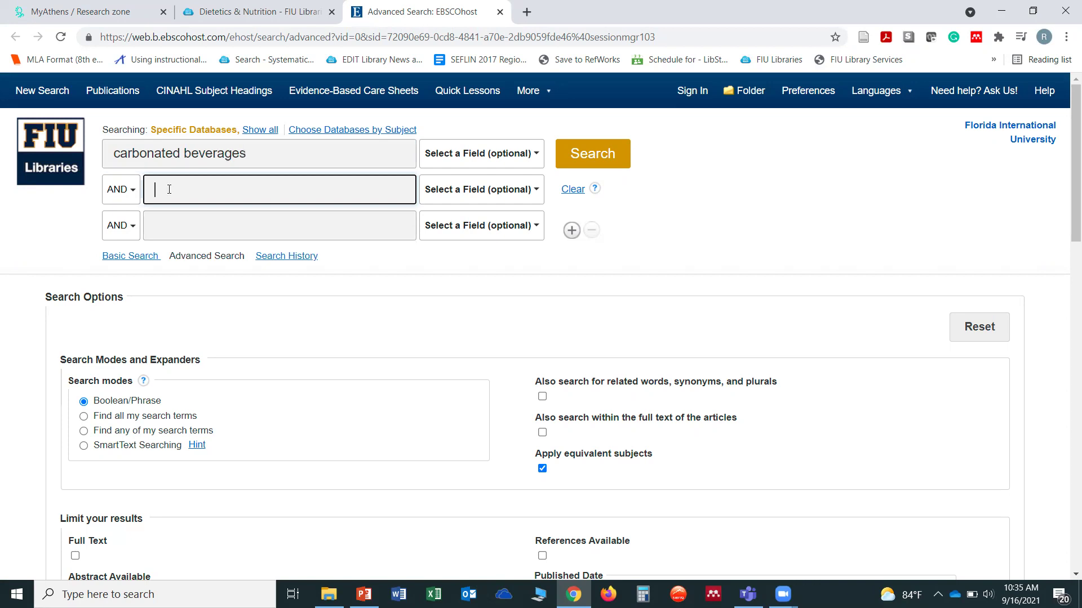
text(mental health)
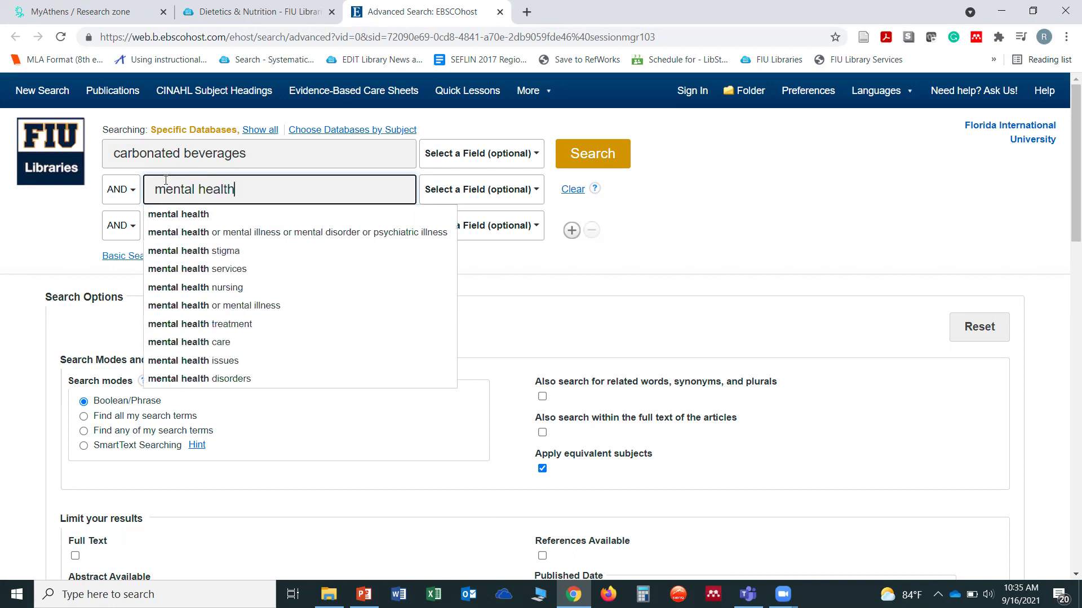
click(622, 164)
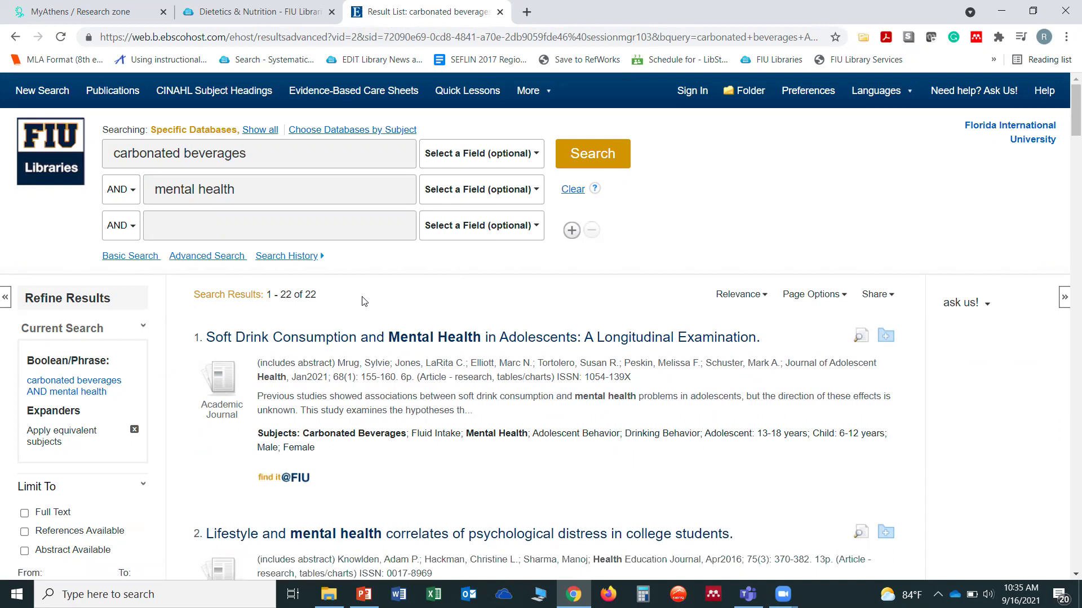
click(113, 192)
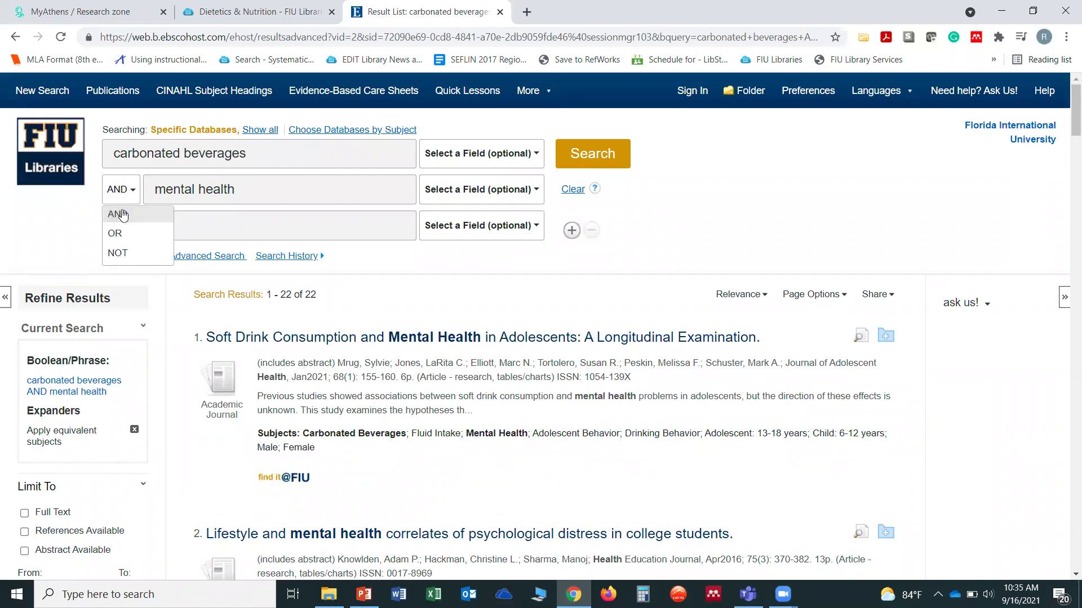
click(63, 245)
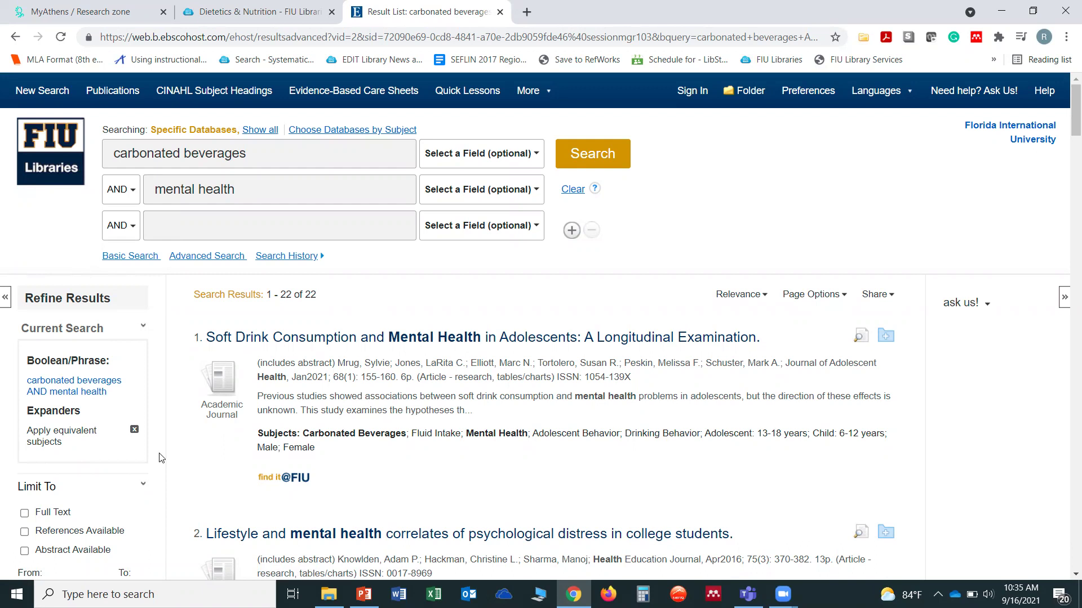
scroll(85, 445, down, 3)
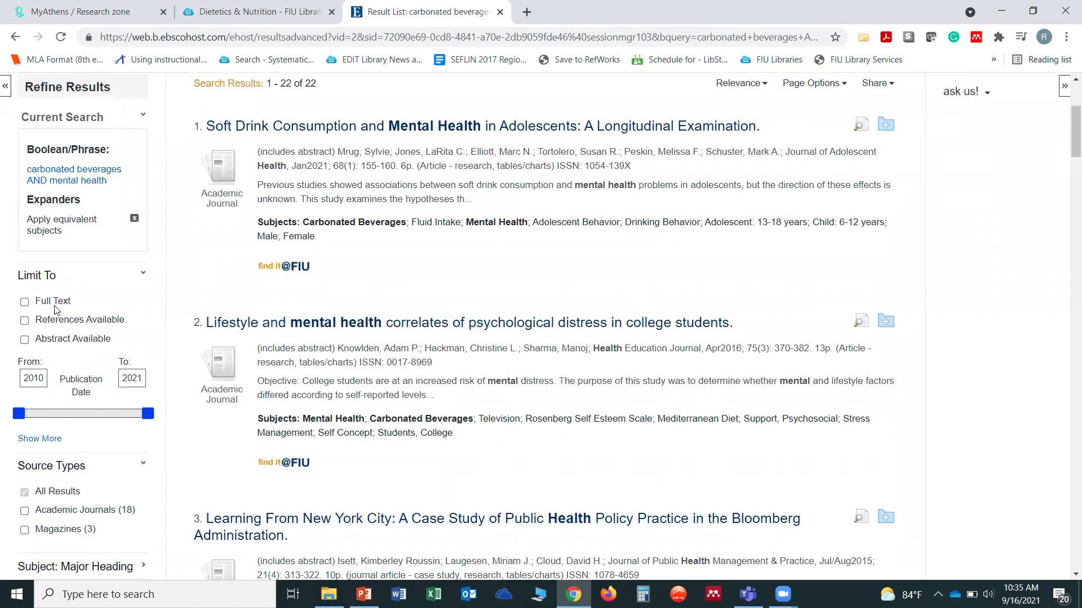
scroll(56, 310, down, 3)
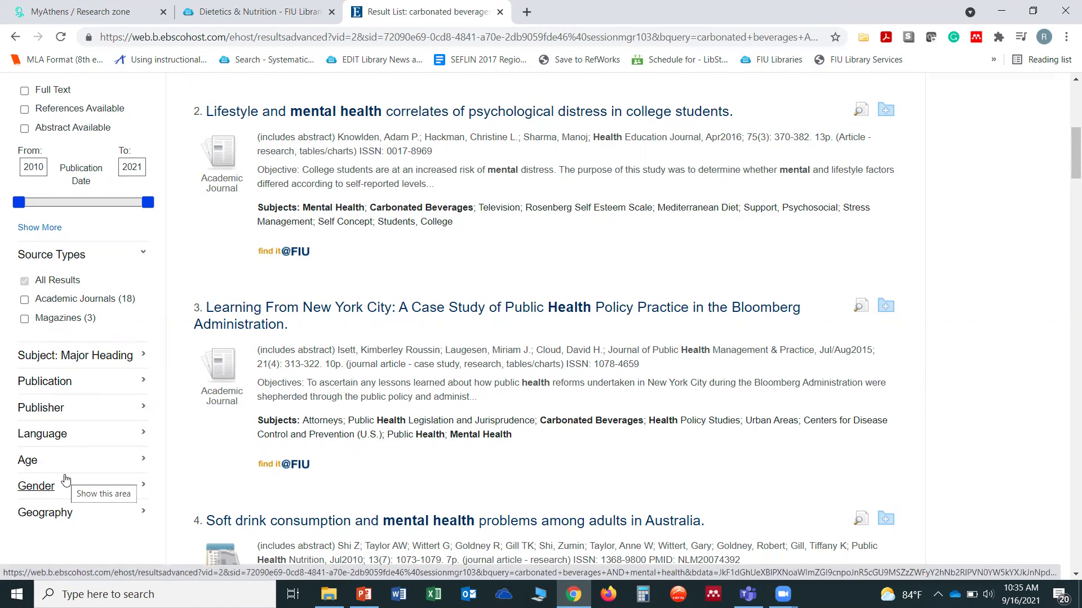
scroll(92, 447, up, 1)
scroll(92, 447, up, 3)
scroll(95, 446, up, 2)
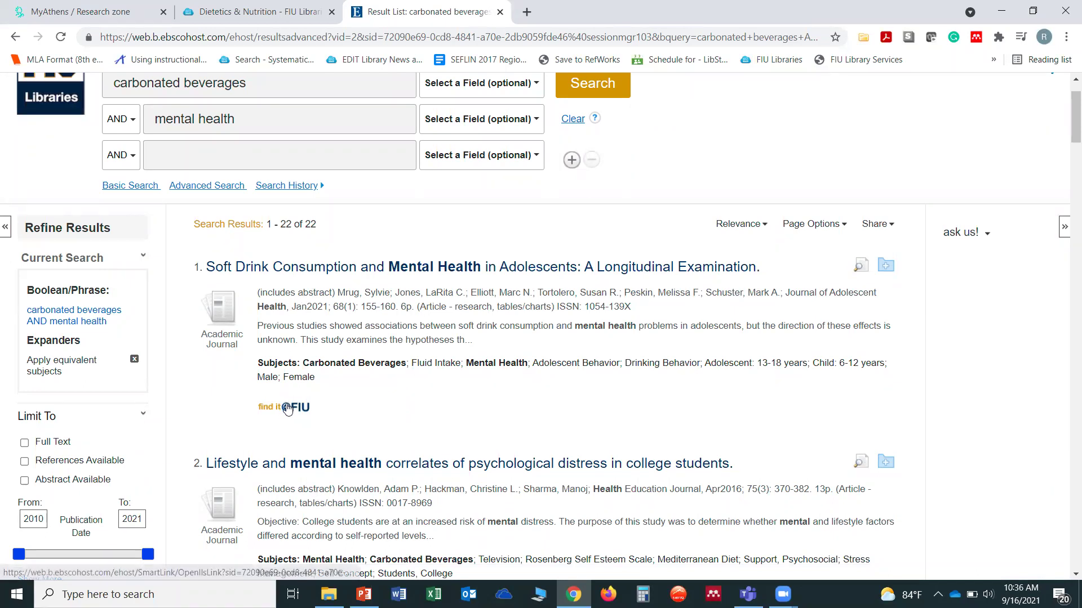
scroll(356, 398, down, 2)
scroll(357, 398, down, 3)
scroll(356, 395, down, 3)
scroll(355, 396, down, 5)
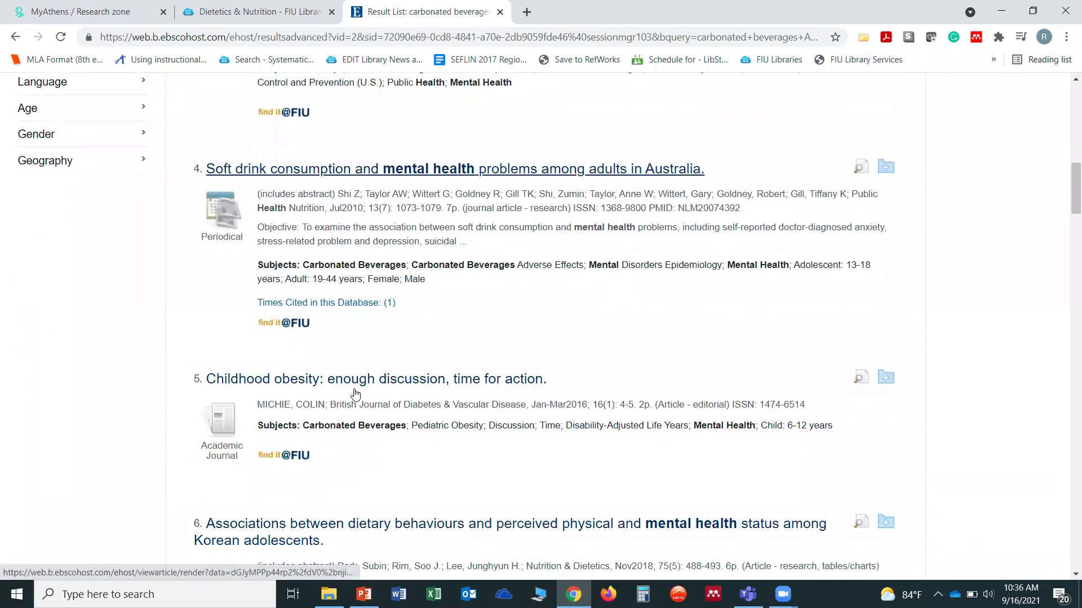
scroll(346, 440, down, 4)
scroll(341, 457, down, 1)
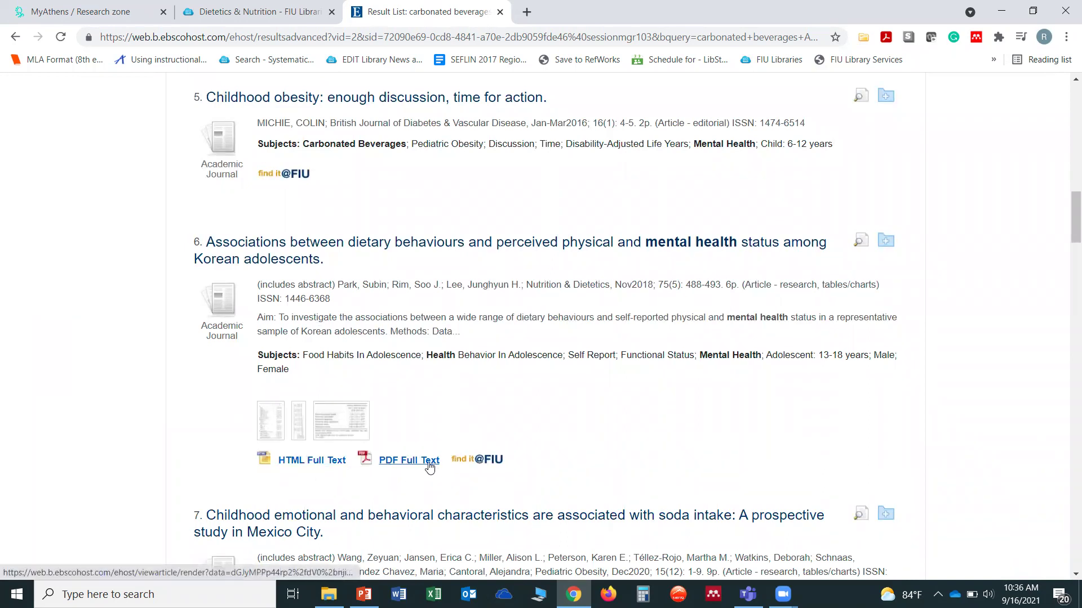
scroll(410, 437, up, 1)
scroll(412, 434, up, 4)
scroll(411, 433, up, 2)
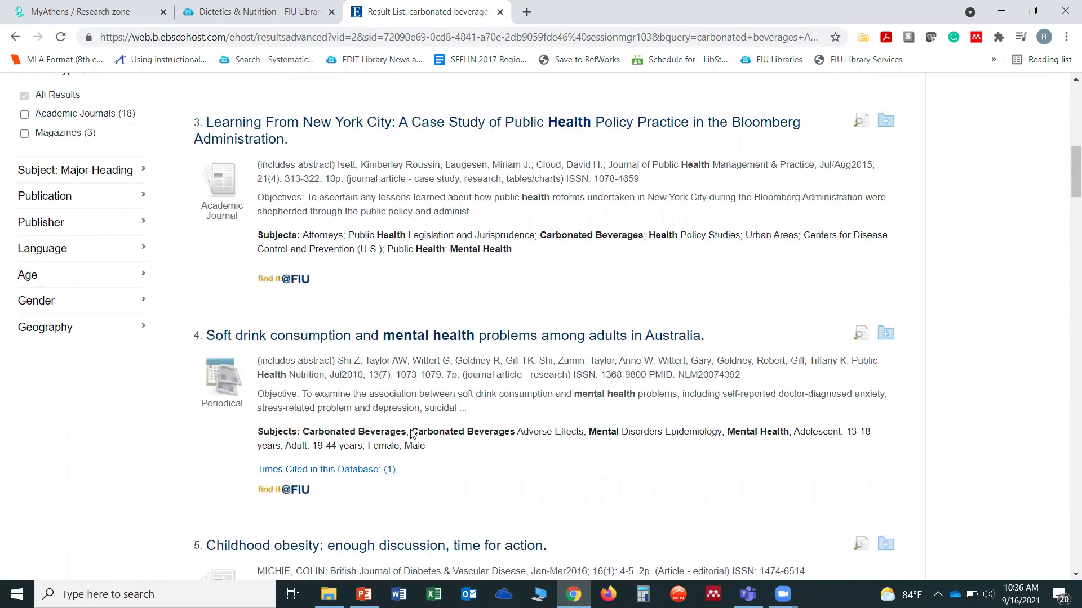
scroll(562, 371, up, 2)
scroll(599, 272, up, 2)
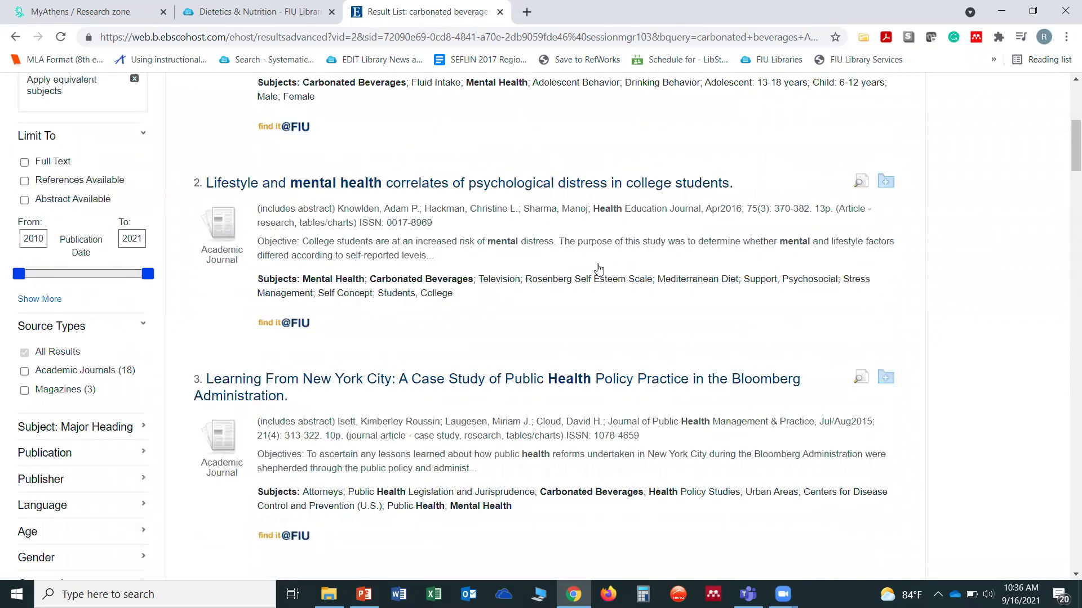
scroll(598, 269, up, 1)
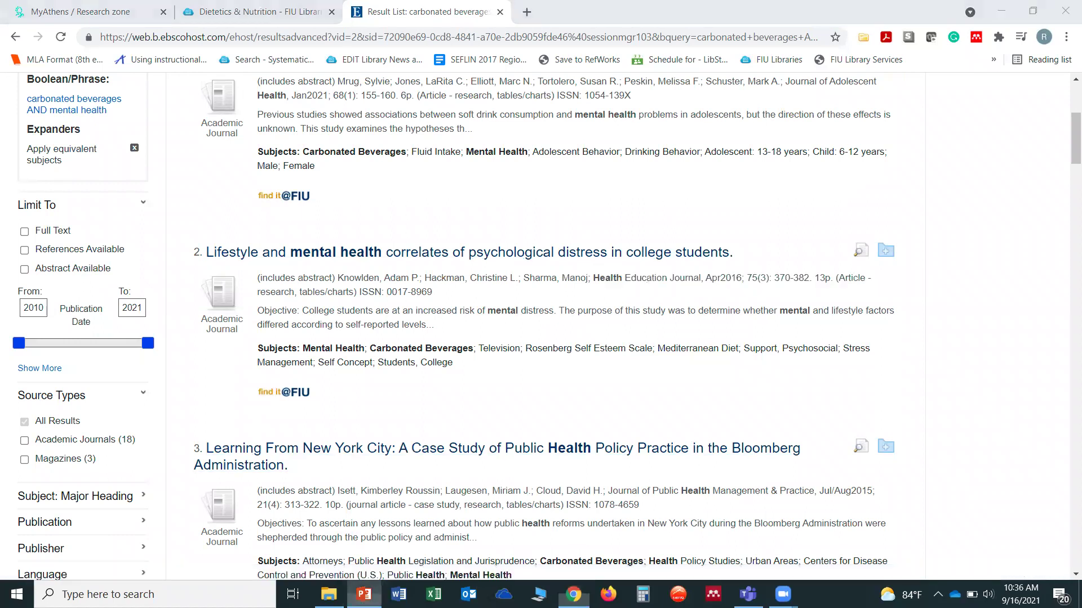
Switch to PowerPoint slide 13, 'Ask Us: Learn More and Get Help'.
key(alt+Tab)
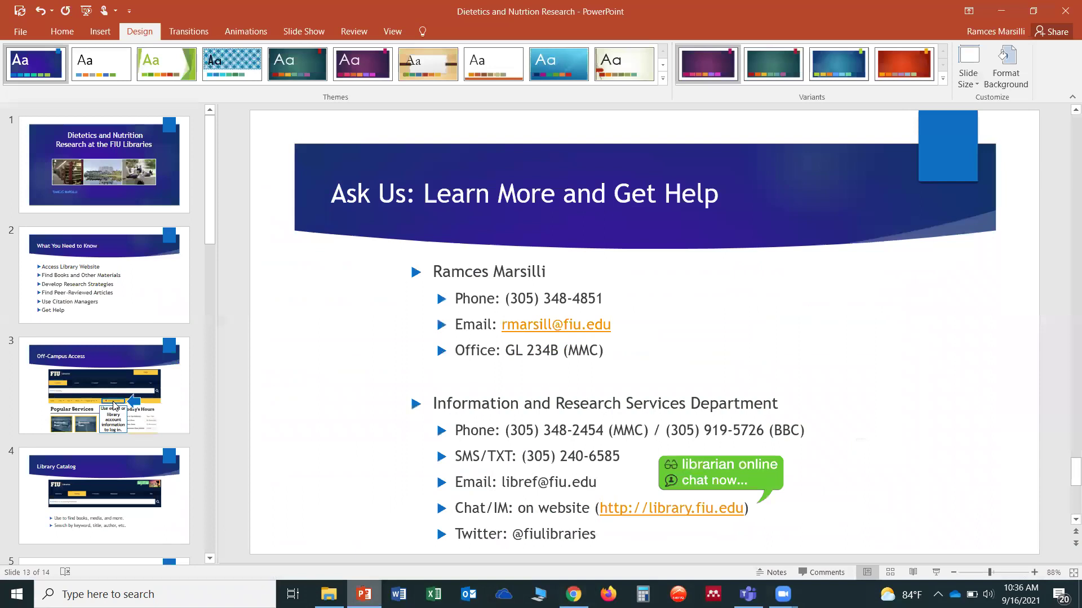